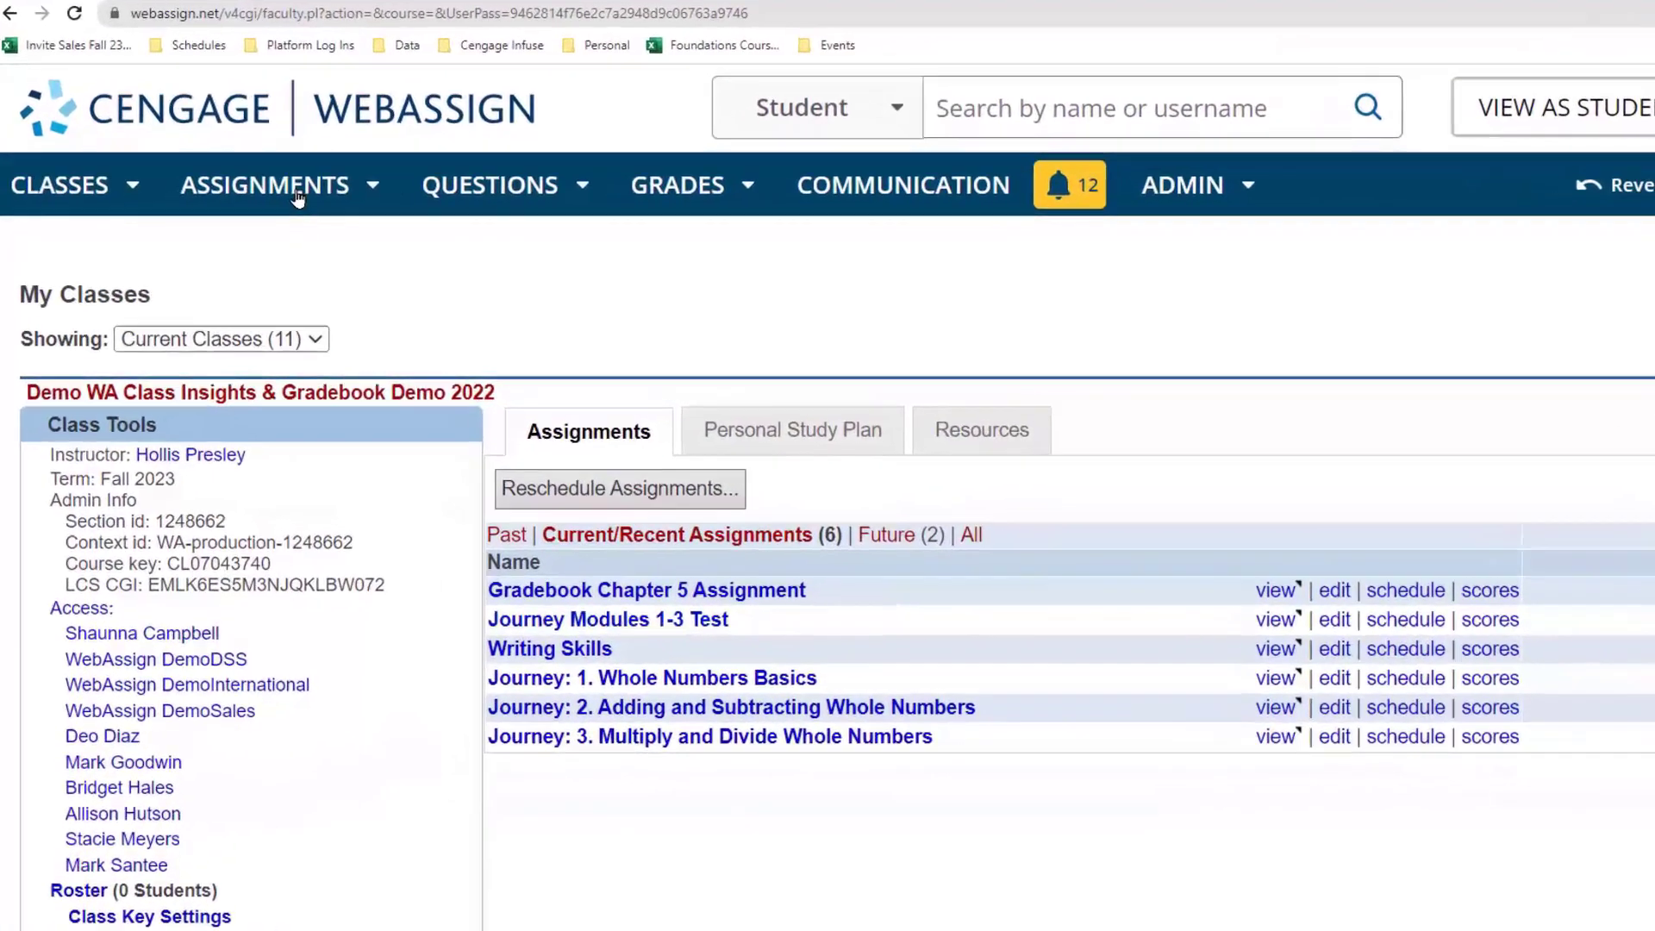
# - Open the ASSIGNMENTS menu from the top navigation bar
pyautogui.click(297, 199)
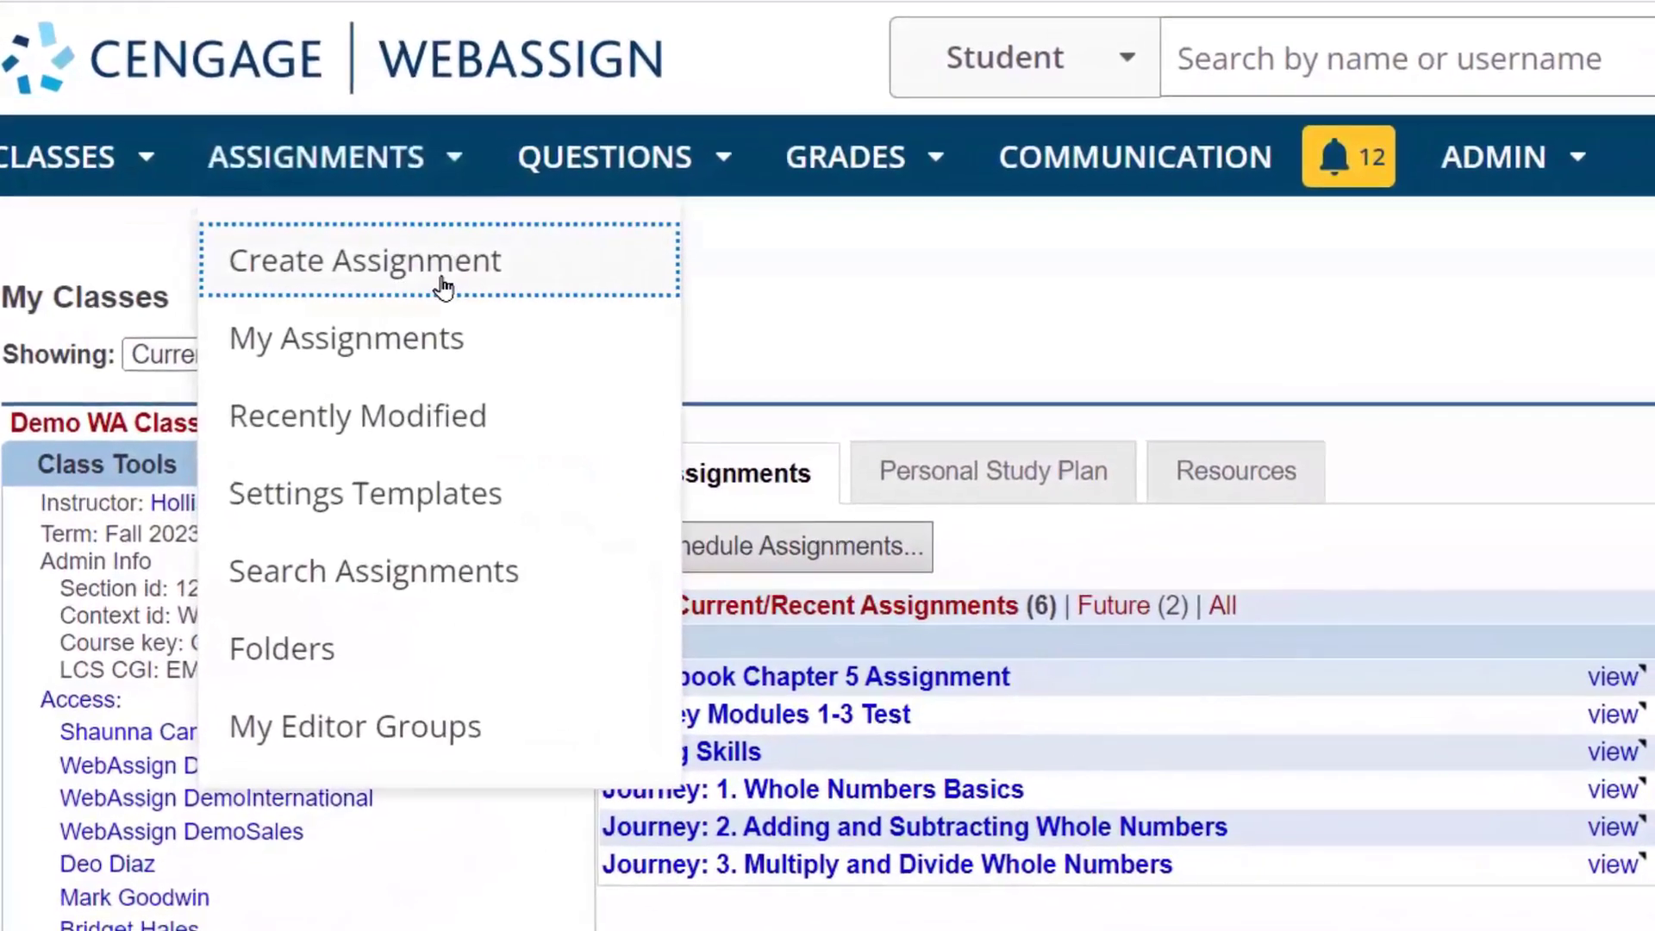
# - Start a new assignment named 'Your Assignment Name'
pyautogui.click(444, 287)
pyautogui.scroll(-1, 1008, 488)
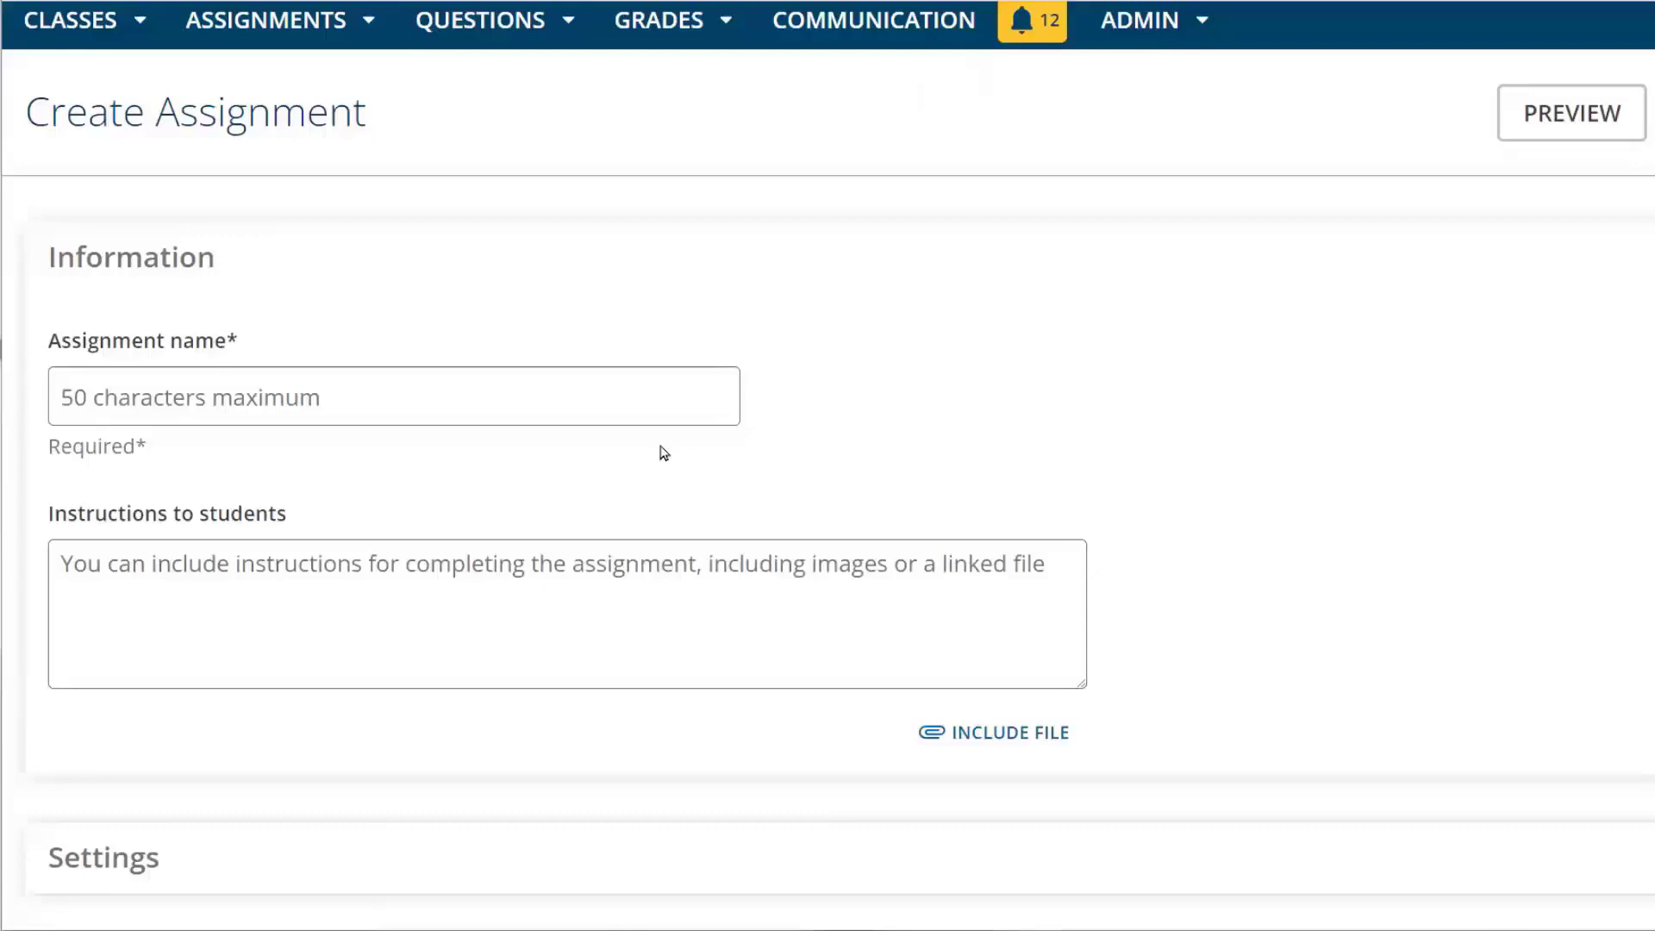
pyautogui.click(664, 414)
pyautogui.write('Your Assignment Name')
# - Add the student instructions 'Complete this assignment before our next class. You have three attempts.'
pyautogui.click(566, 570)
pyautogui.write('Complete this assignment before our next class. You have three attempts.')
pyautogui.press('Return')
pyautogui.press('Return')
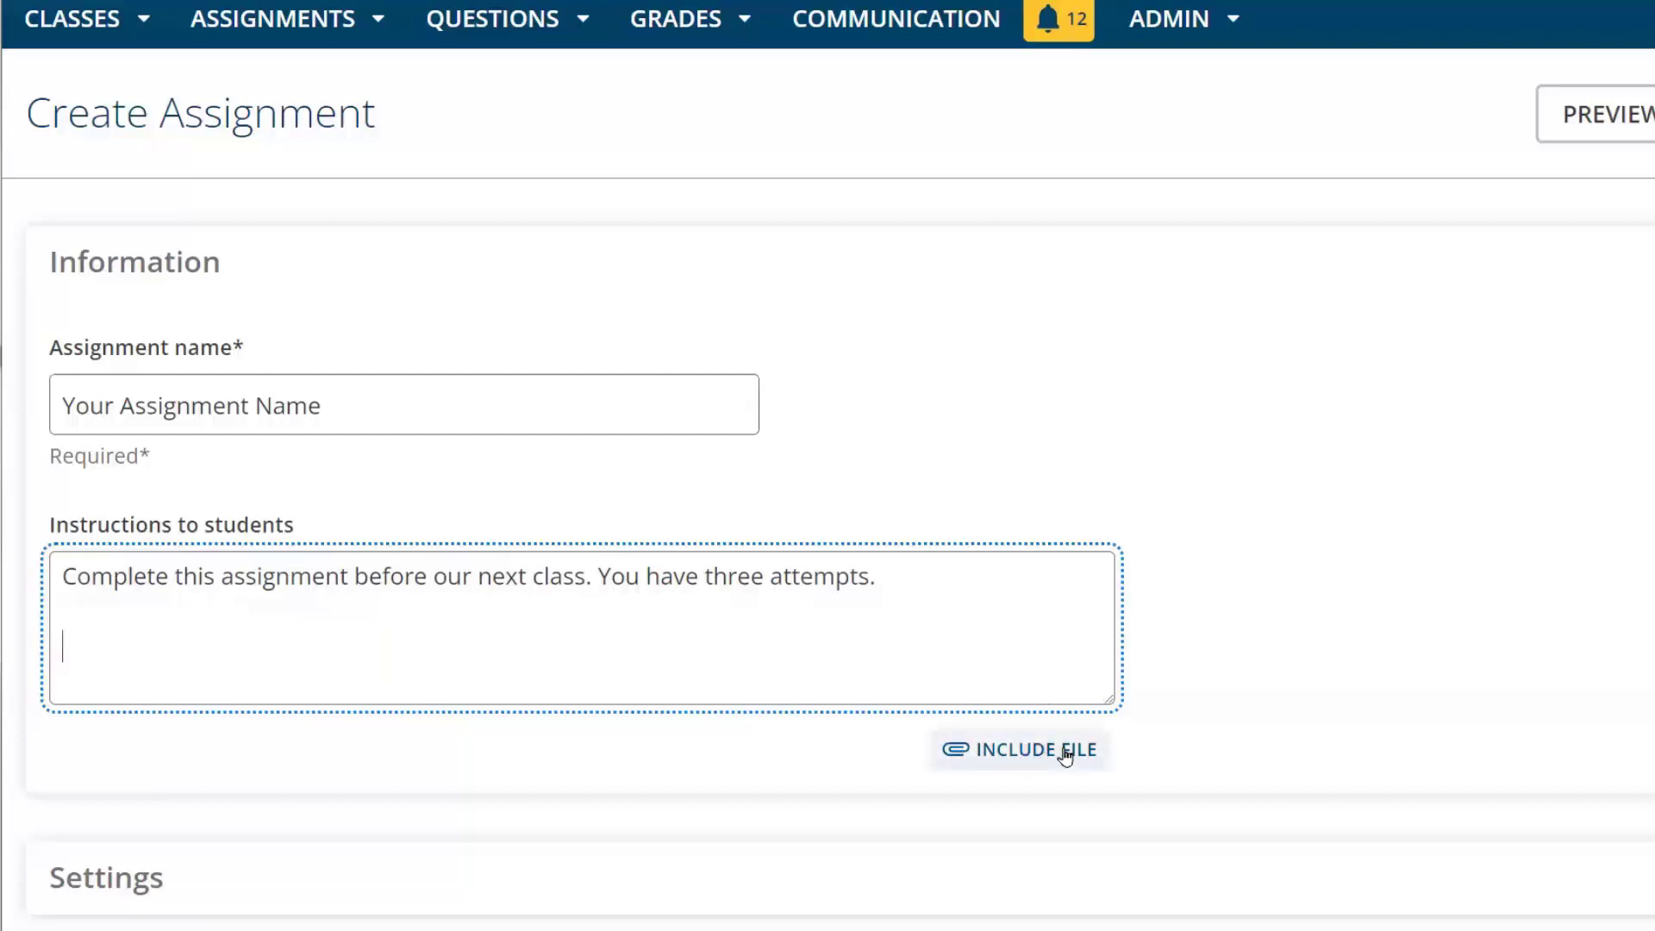
pyautogui.scroll(-3, 1304, 566)
# - Expand Settings and check the templates, keeping Homework - WebAssign Default
pyautogui.click(993, 622)
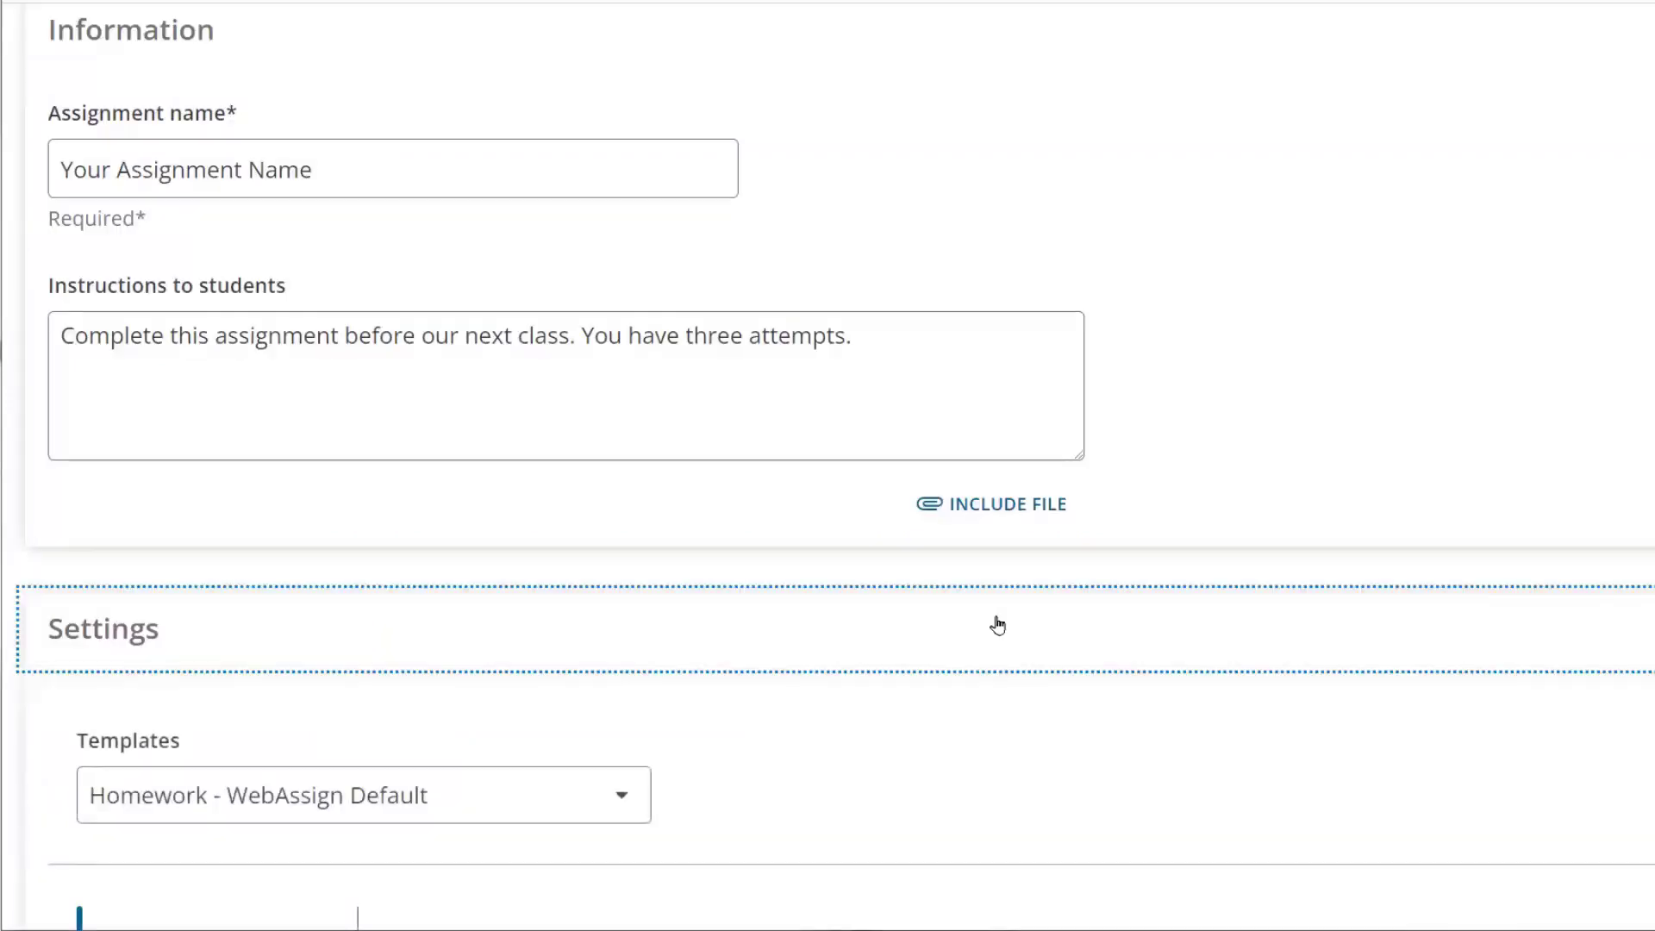
pyautogui.scroll(-4, 995, 623)
pyautogui.scroll(-1, 997, 628)
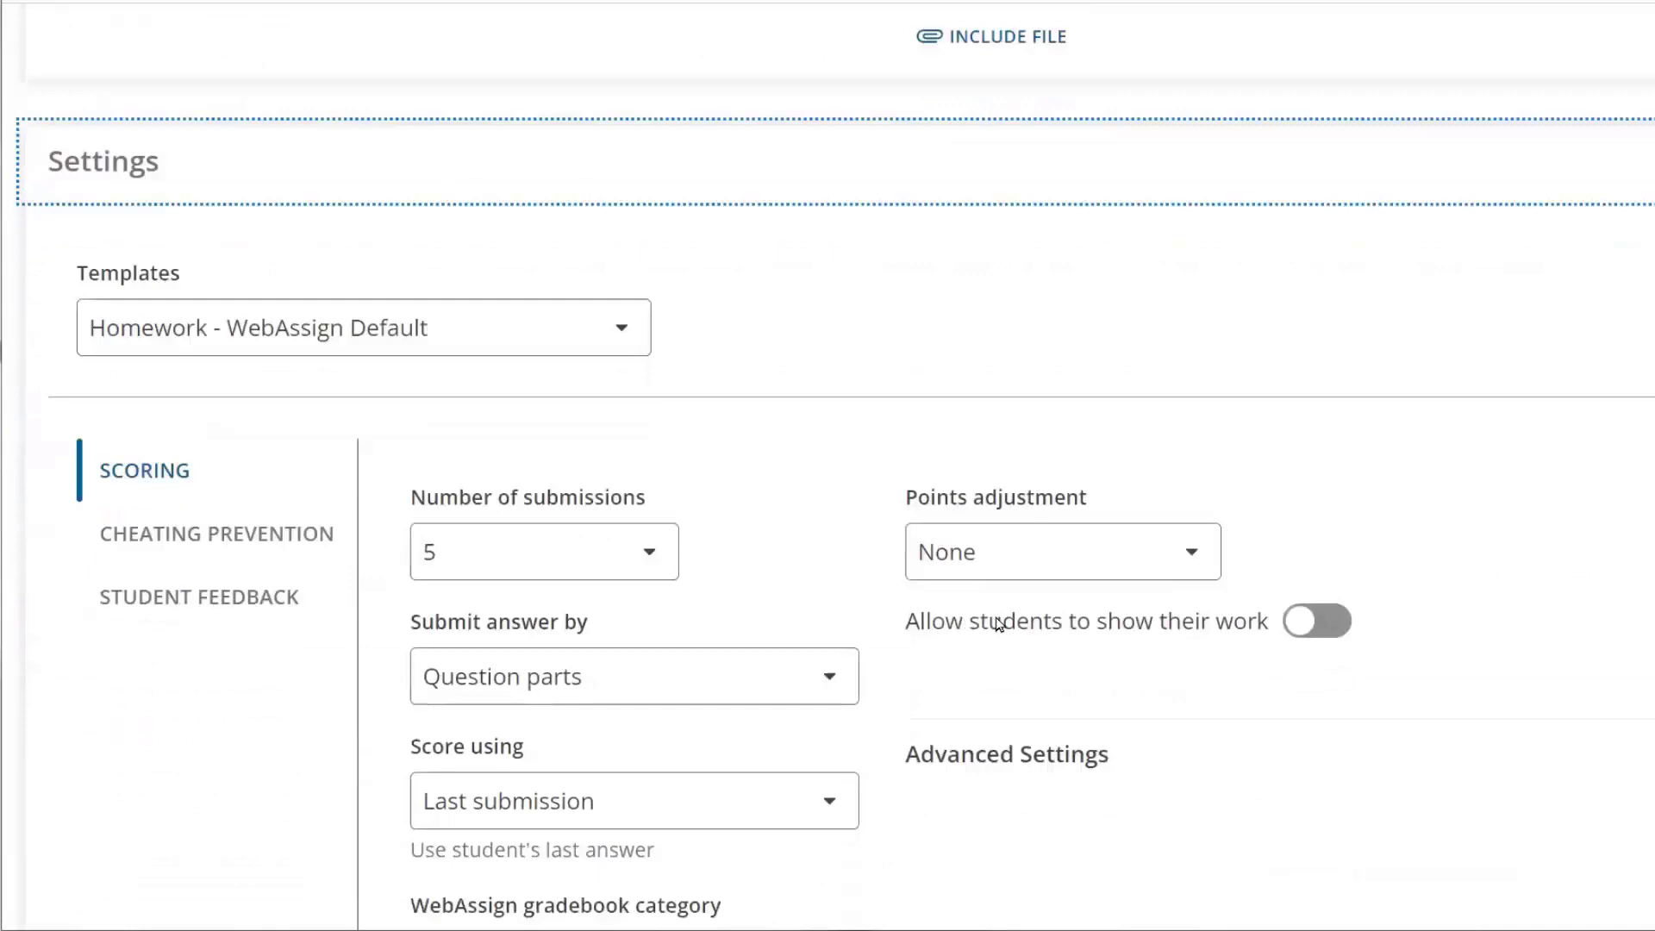
pyautogui.click(621, 323)
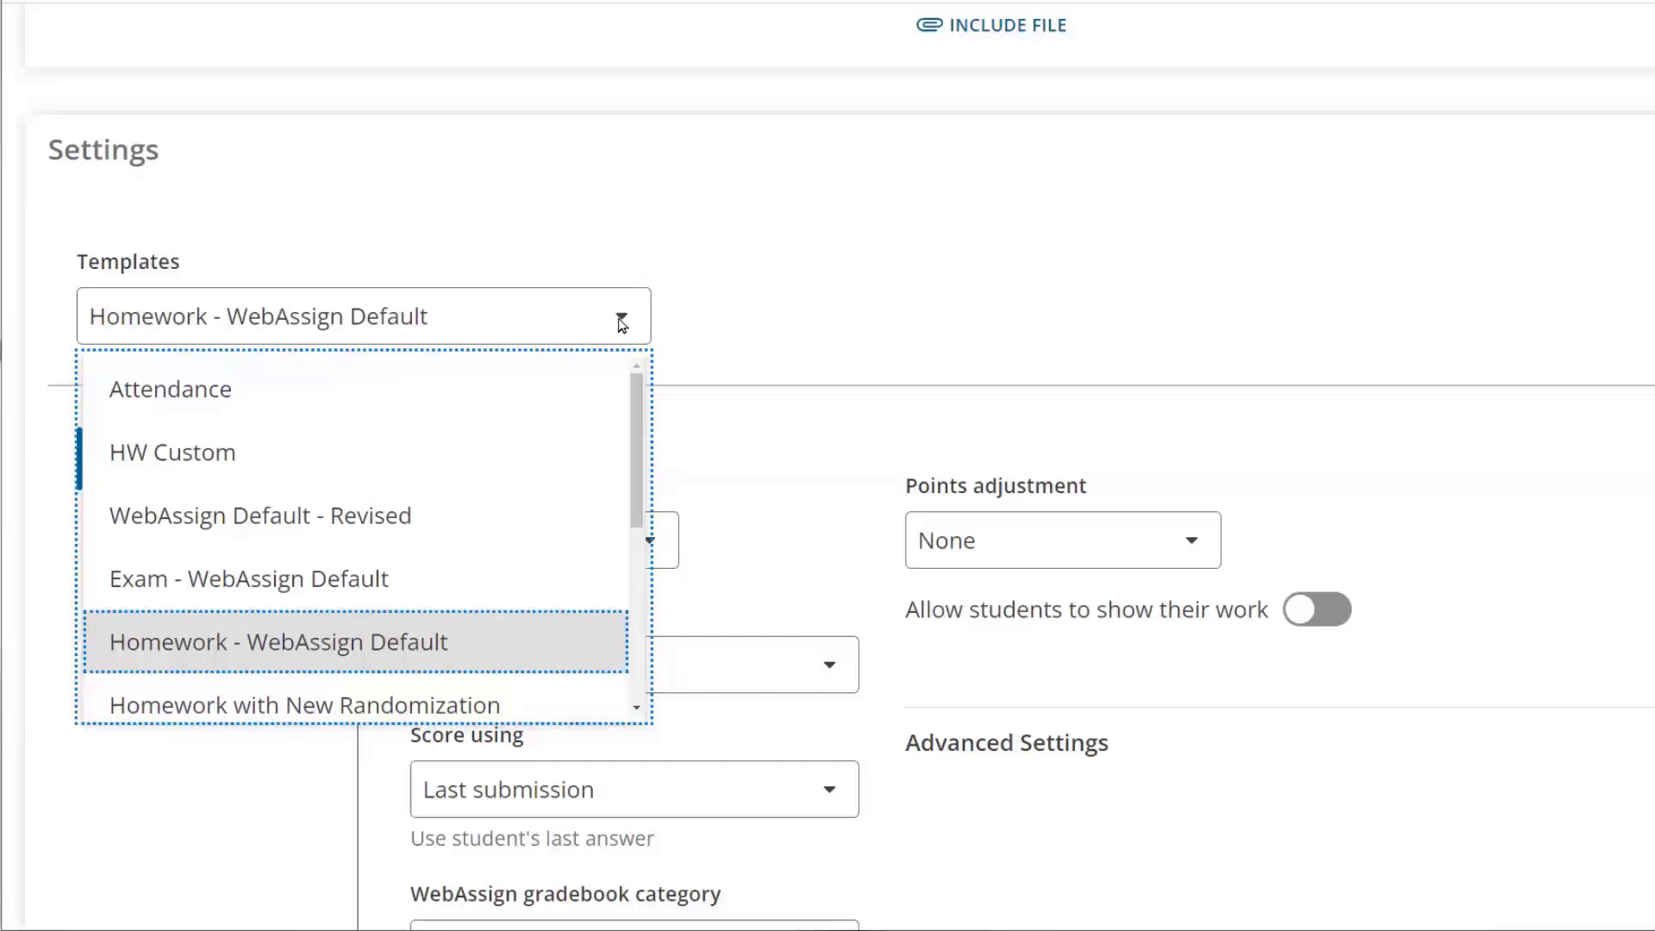
pyautogui.press('Escape')
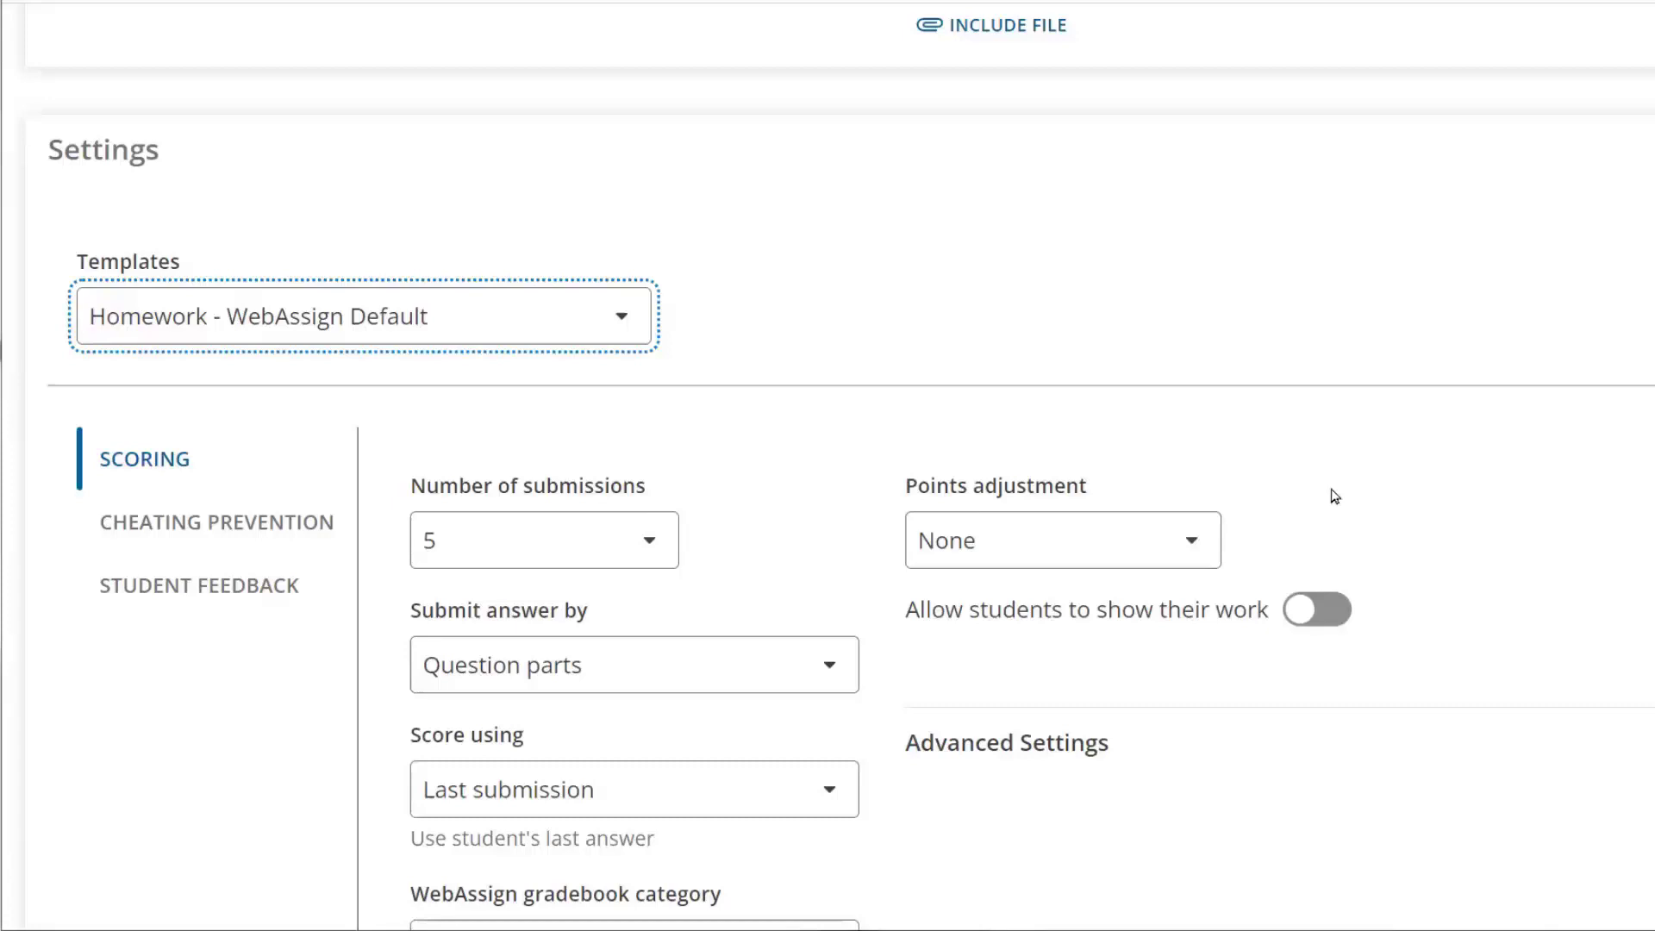
# - Keep the allowed number of submissions at 5
pyautogui.scroll(-2, 1465, 431)
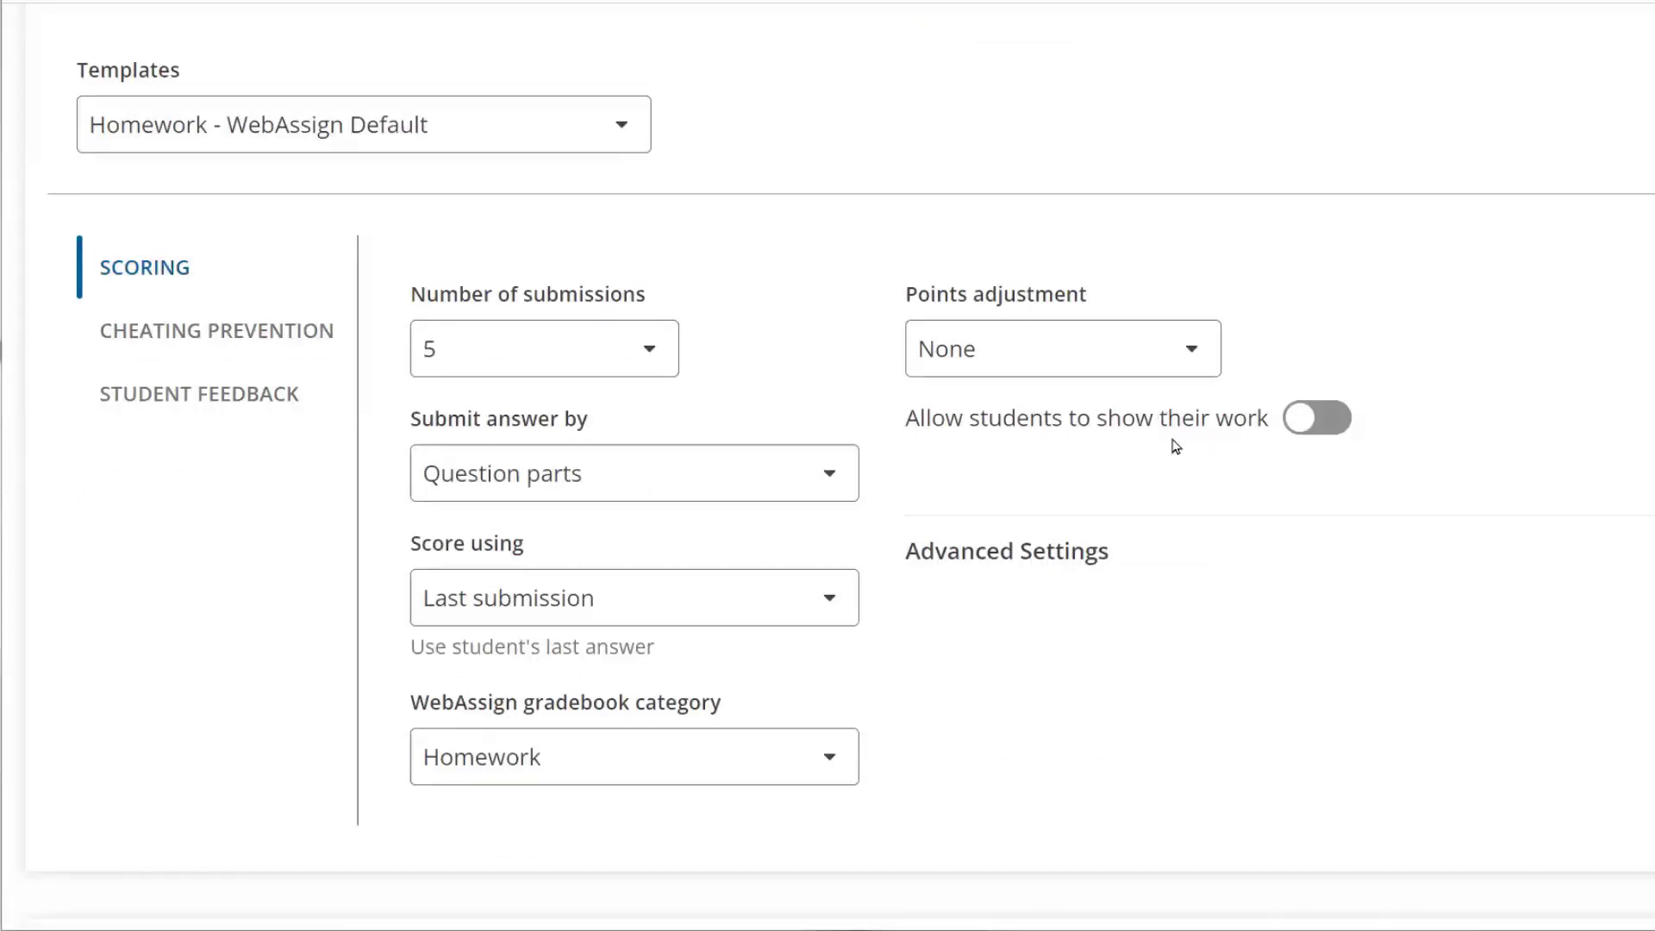
pyautogui.click(626, 362)
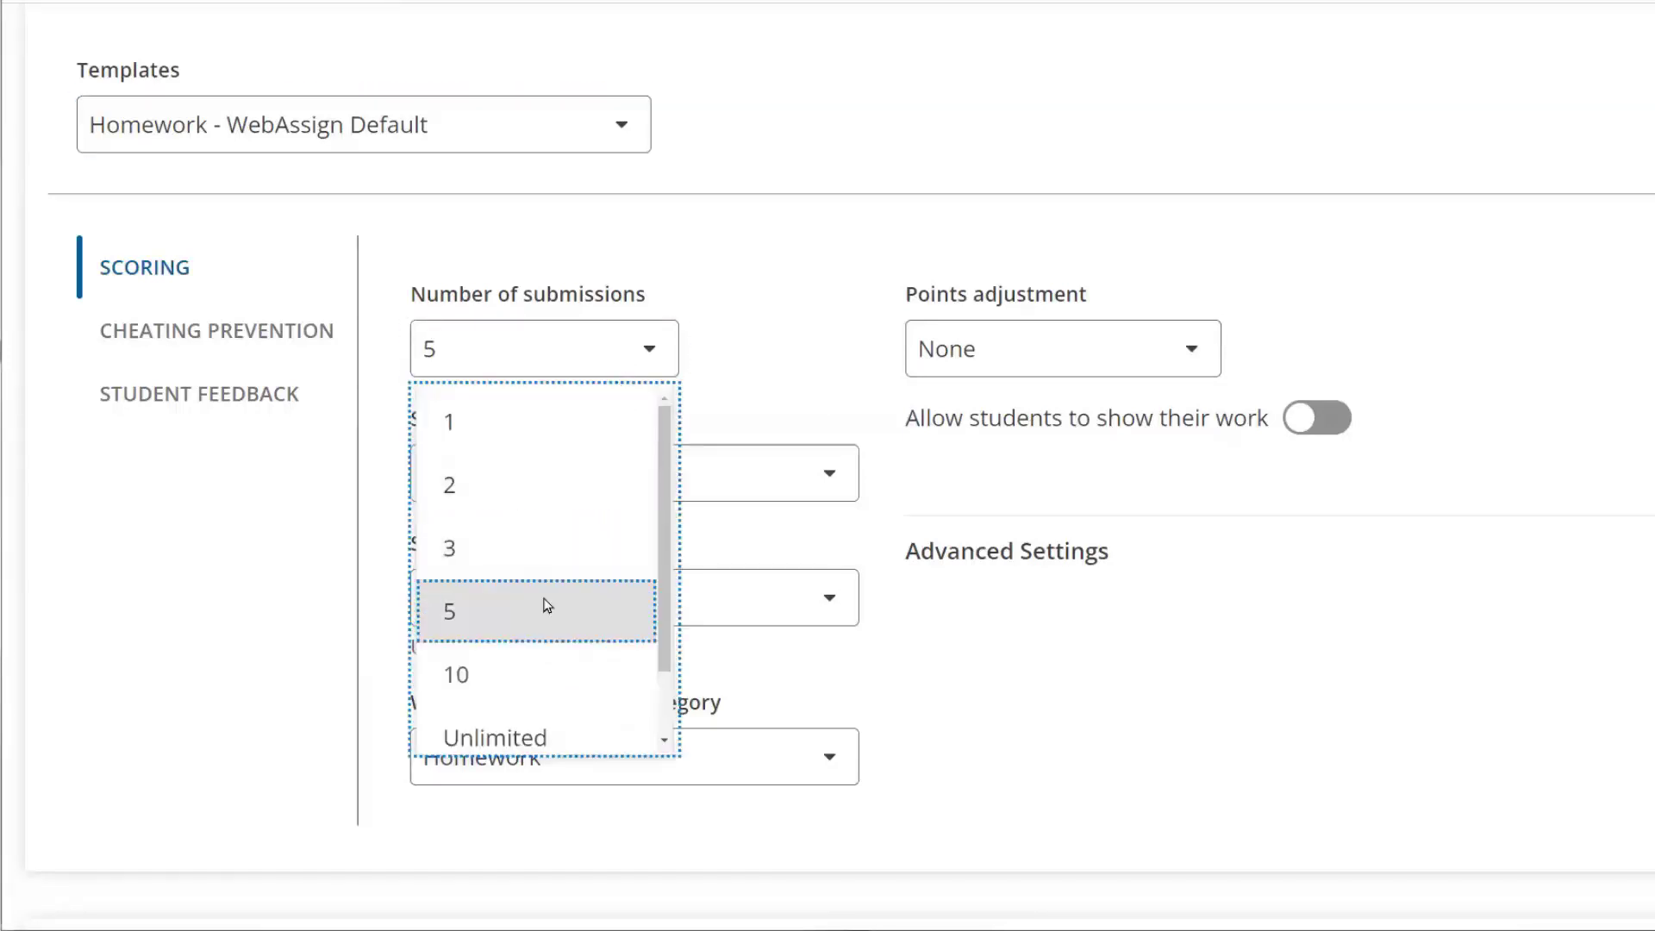
pyautogui.click(547, 605)
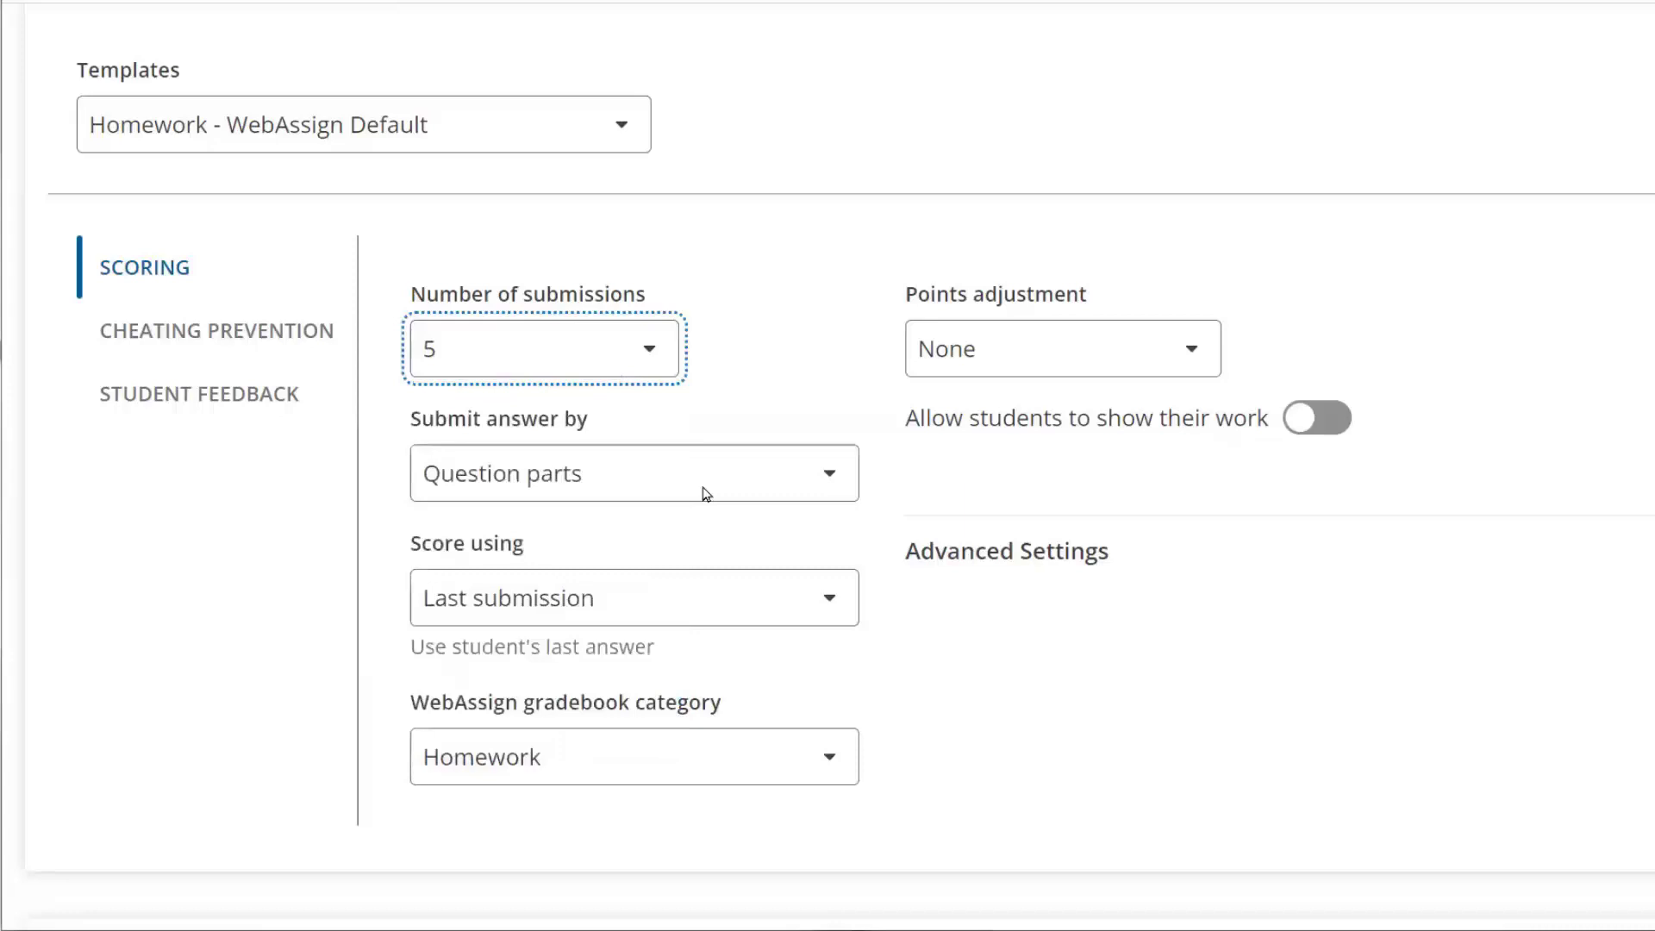
pyautogui.click(840, 328)
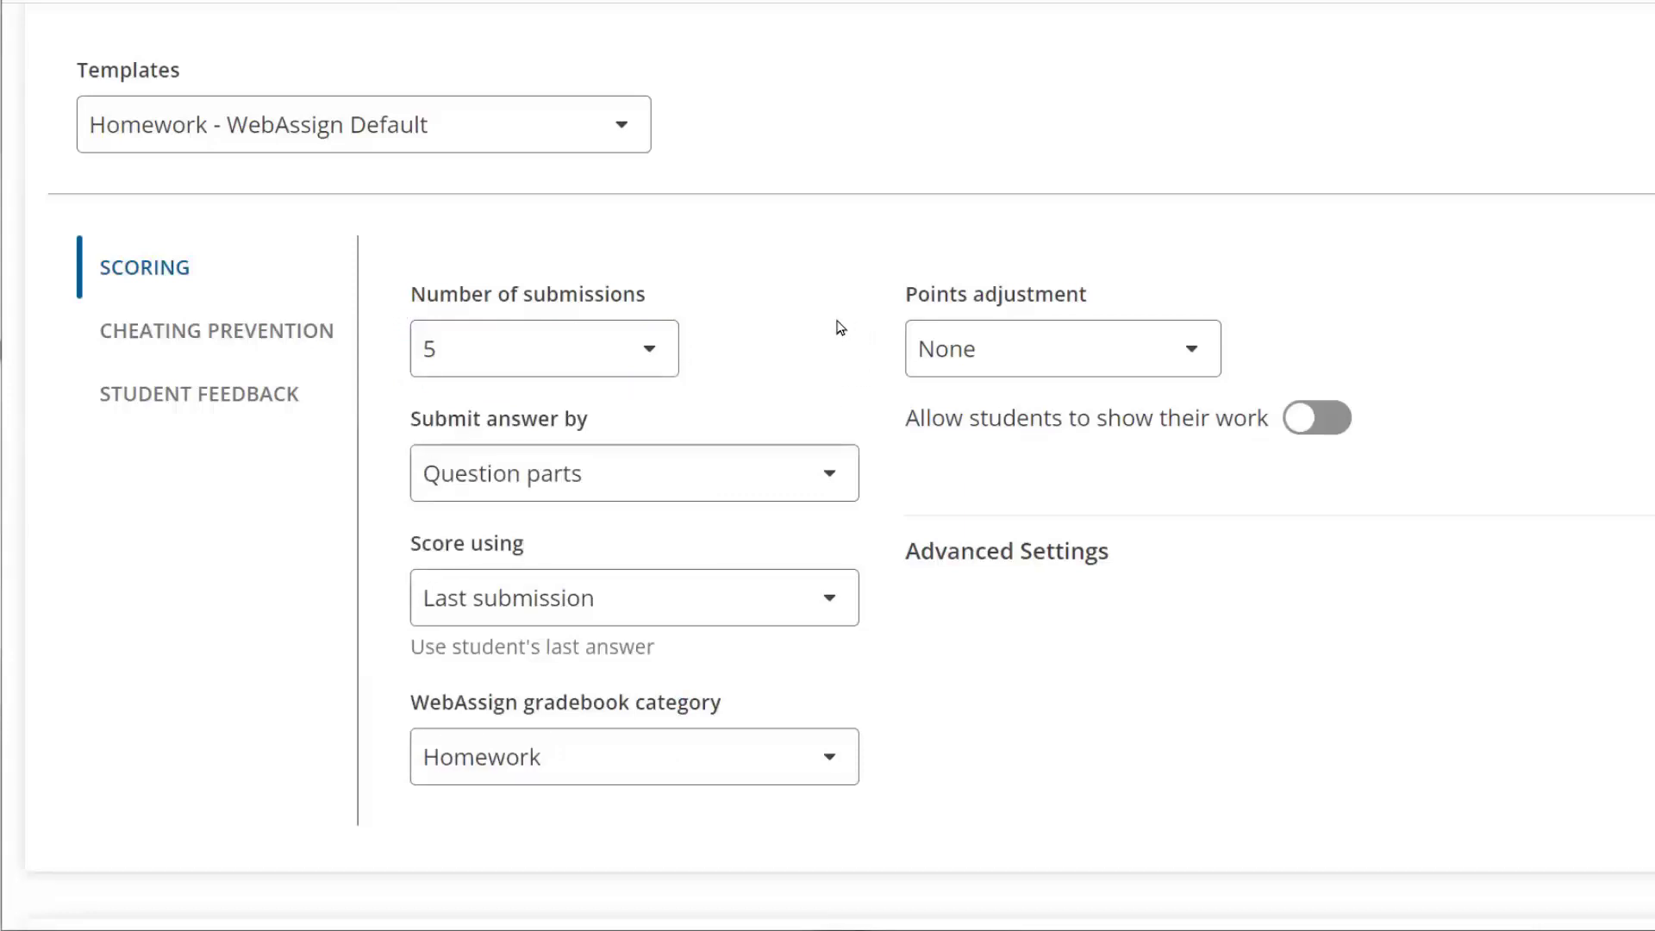
# - Add a 5% early-submission bonus for submissions 24 hours before the due date
pyautogui.click(1194, 351)
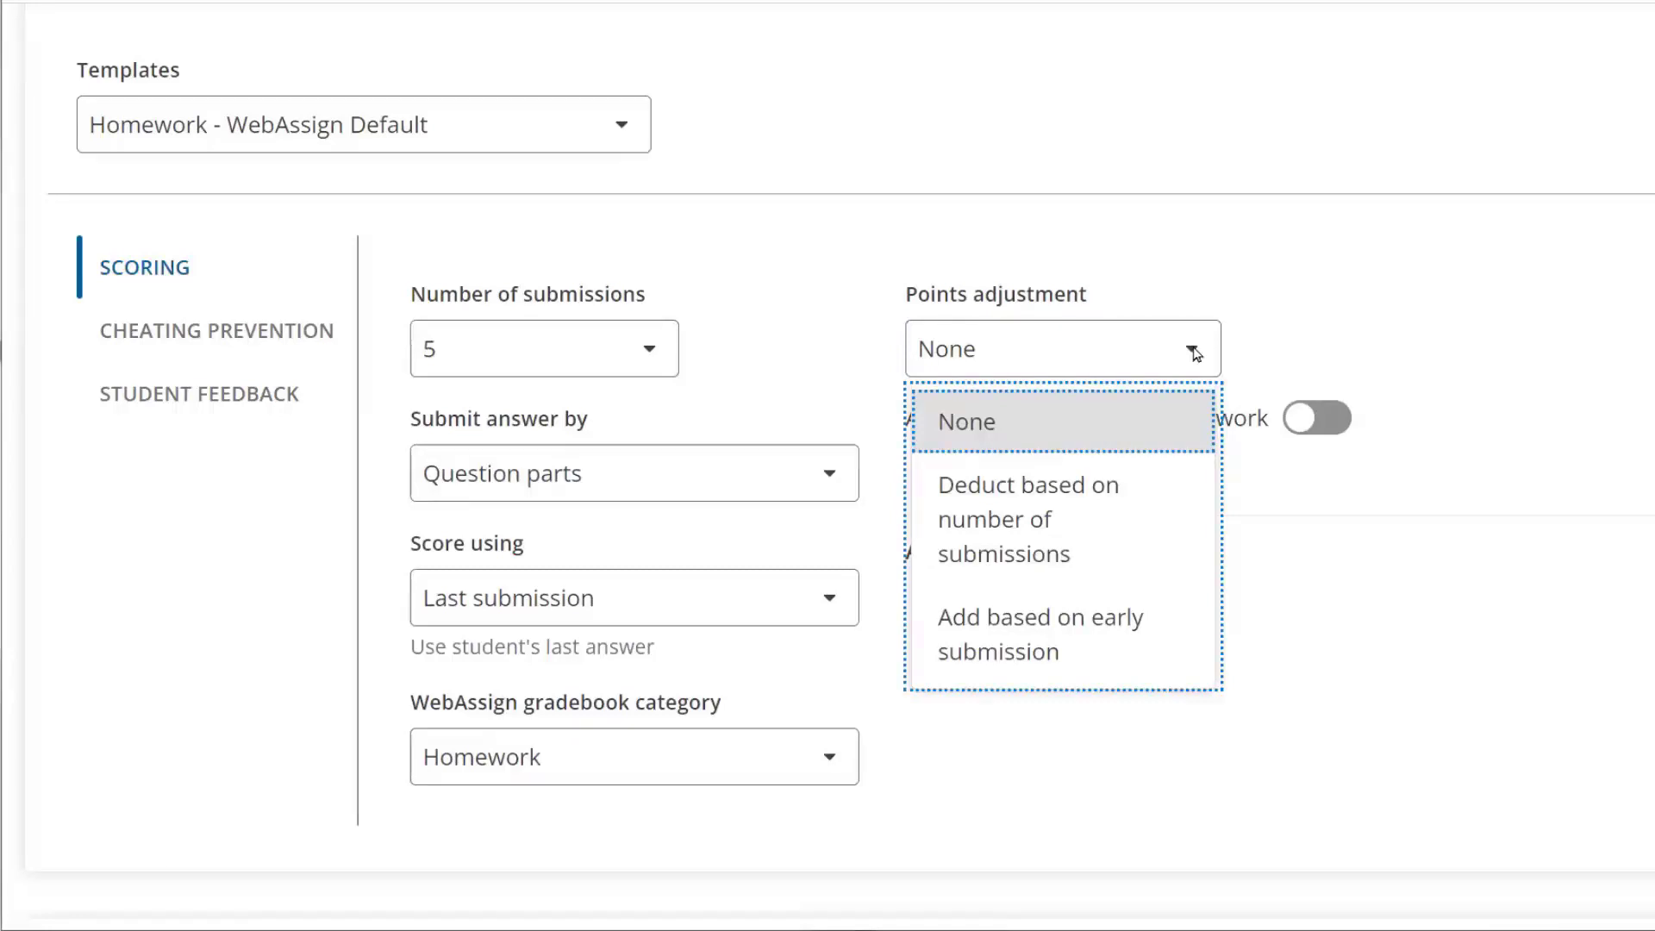
pyautogui.click(1099, 638)
pyautogui.moveTo(1518, 437); pyautogui.dragTo(1474, 437)
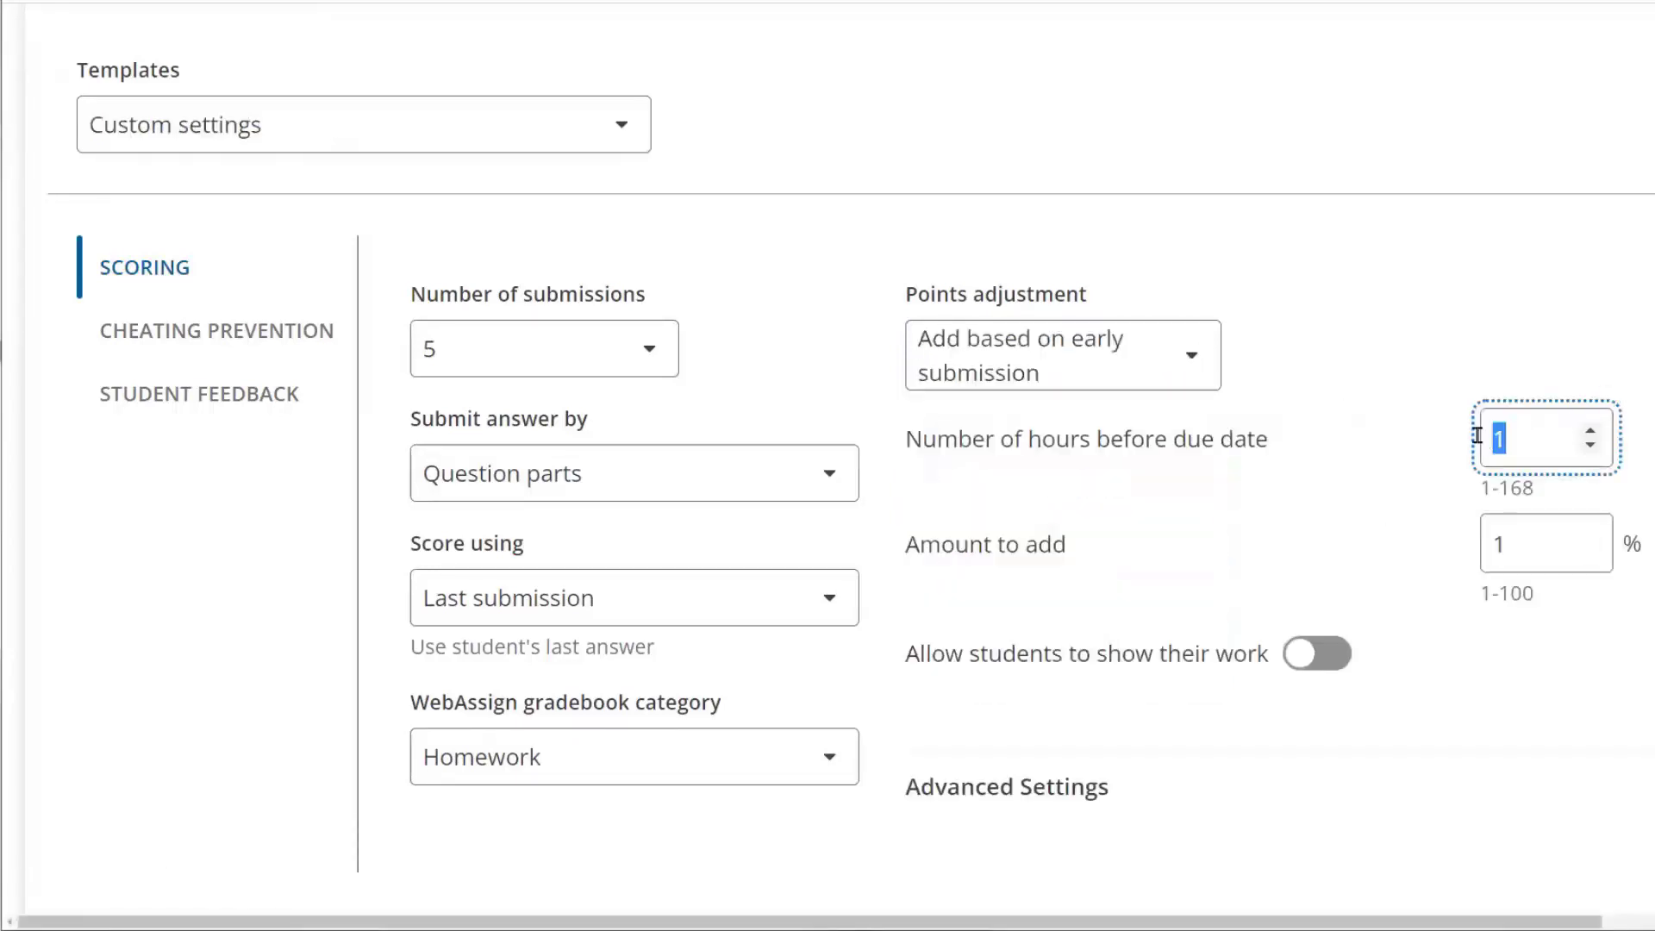
pyautogui.write('24')
pyautogui.doubleClick(1511, 544)
pyautogui.write('5')
pyautogui.click(1398, 662)
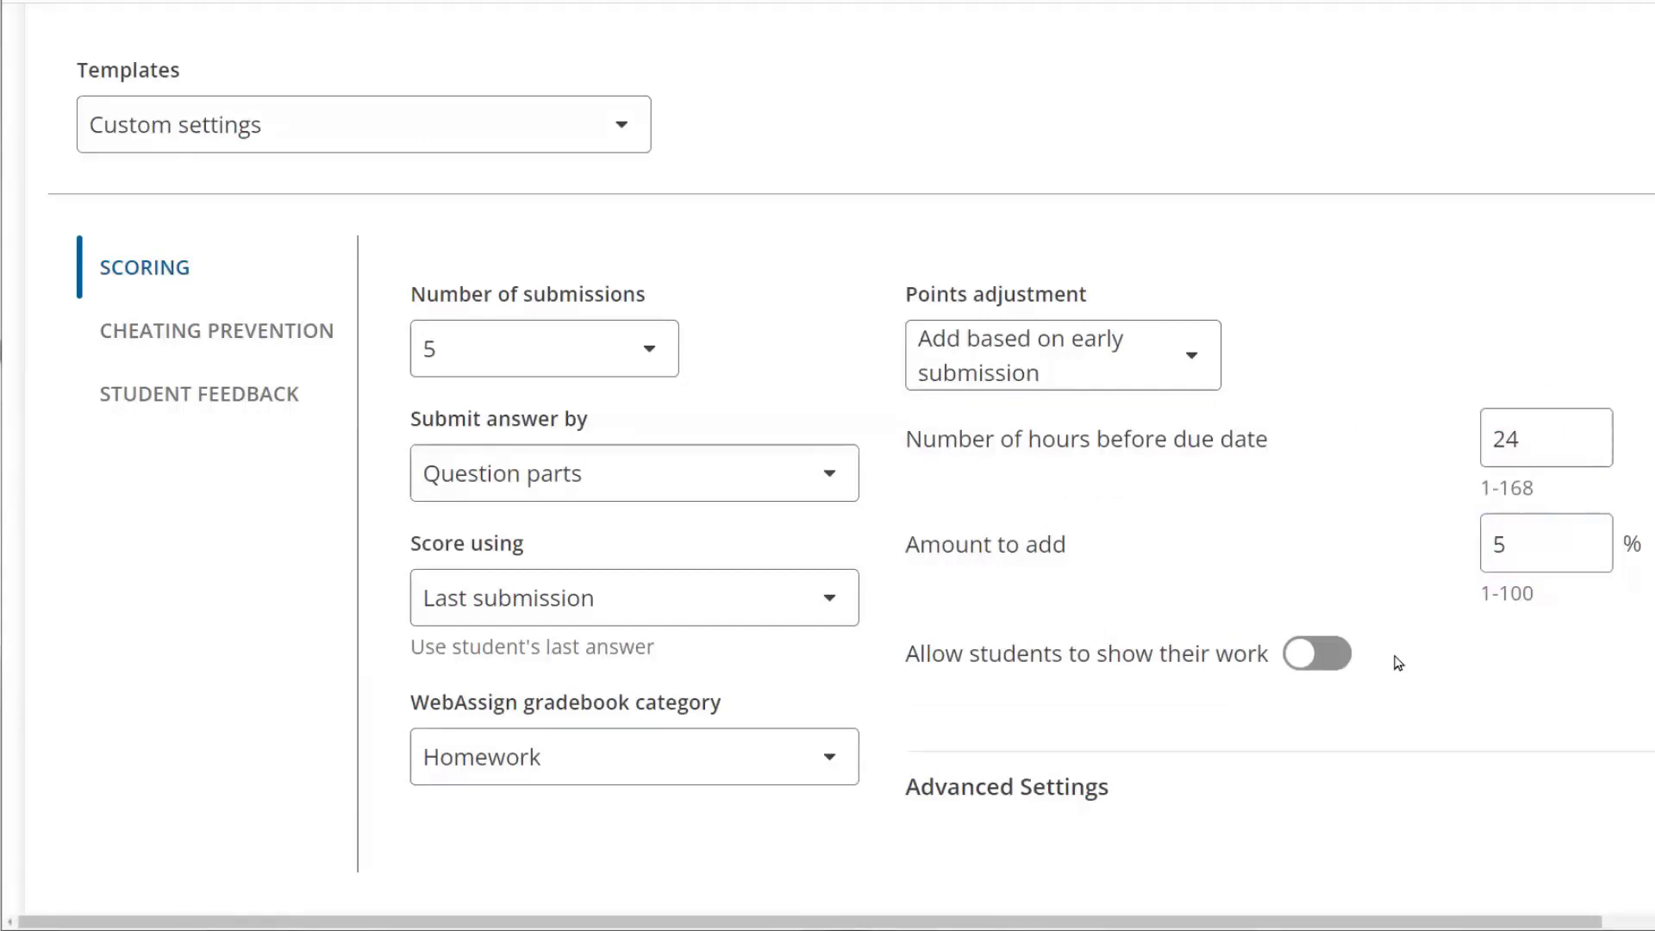
# - Let students show their work and expand Advanced Settings
pyautogui.click(1285, 654)
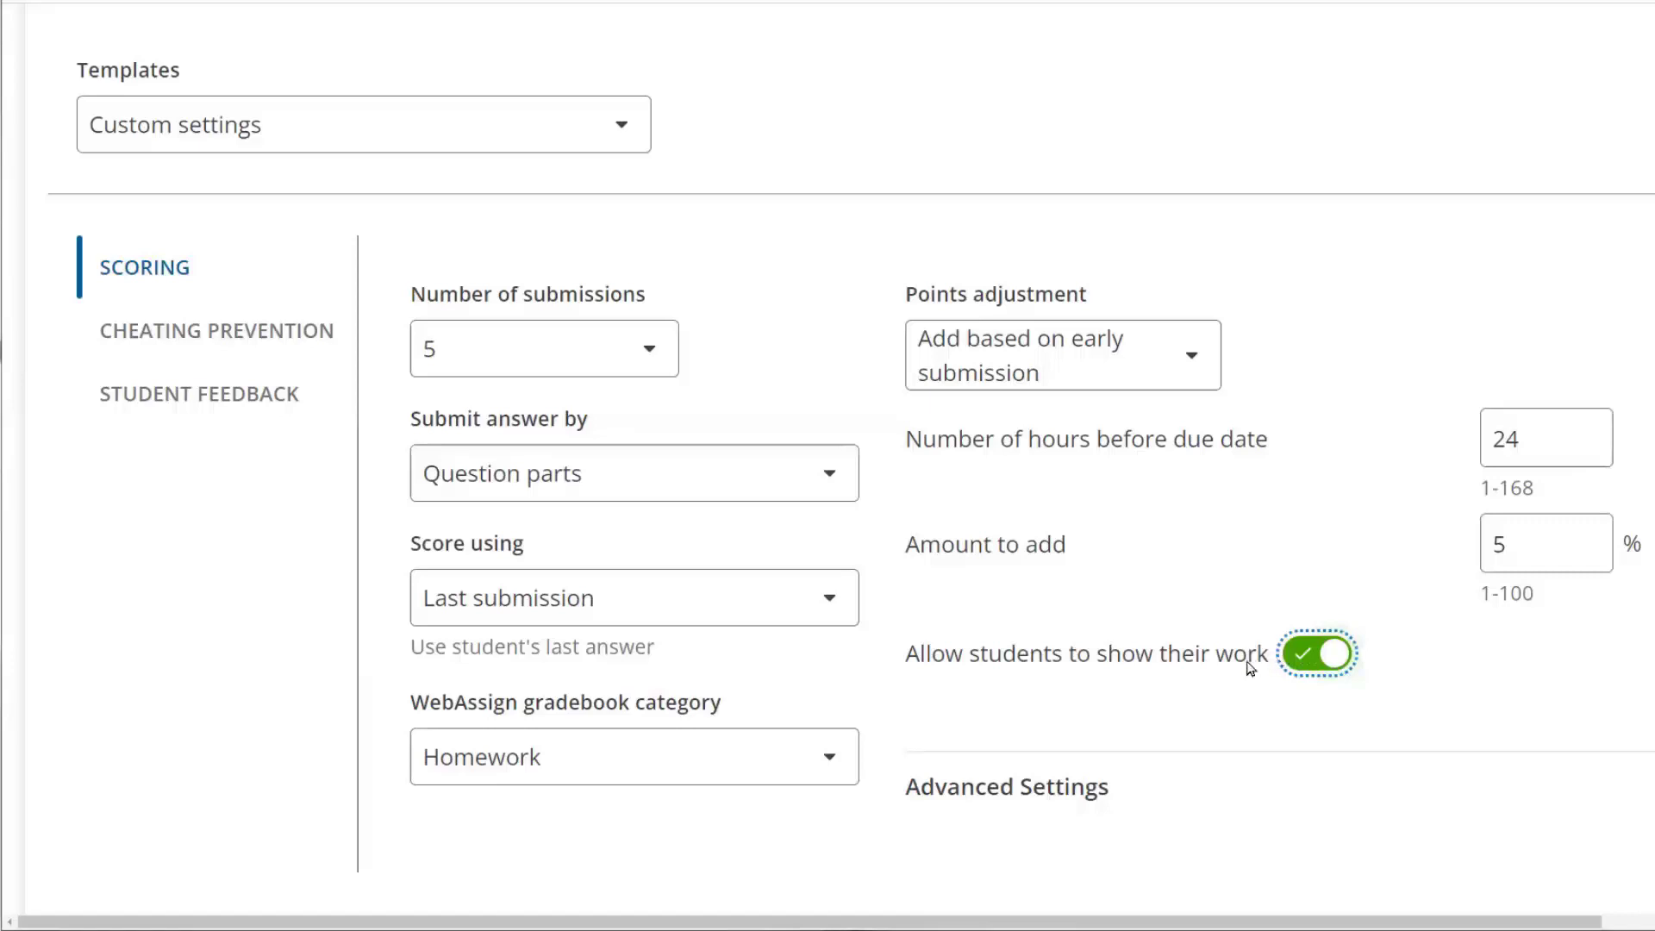
pyautogui.scroll(-1, 1448, 681)
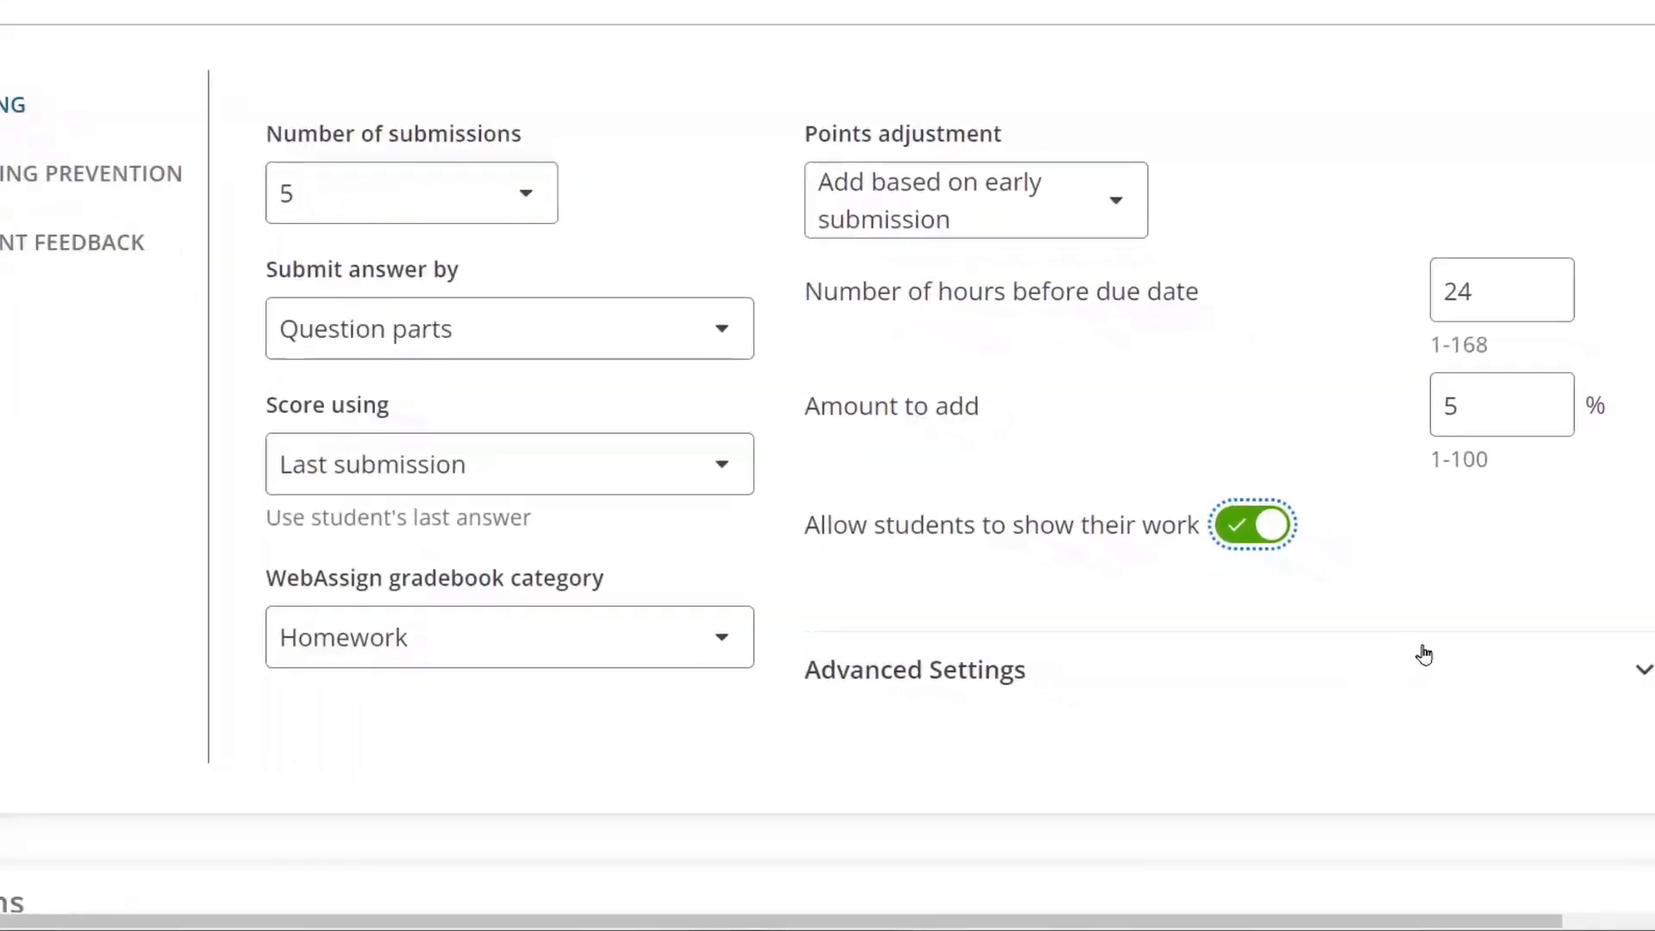
pyautogui.click(1424, 664)
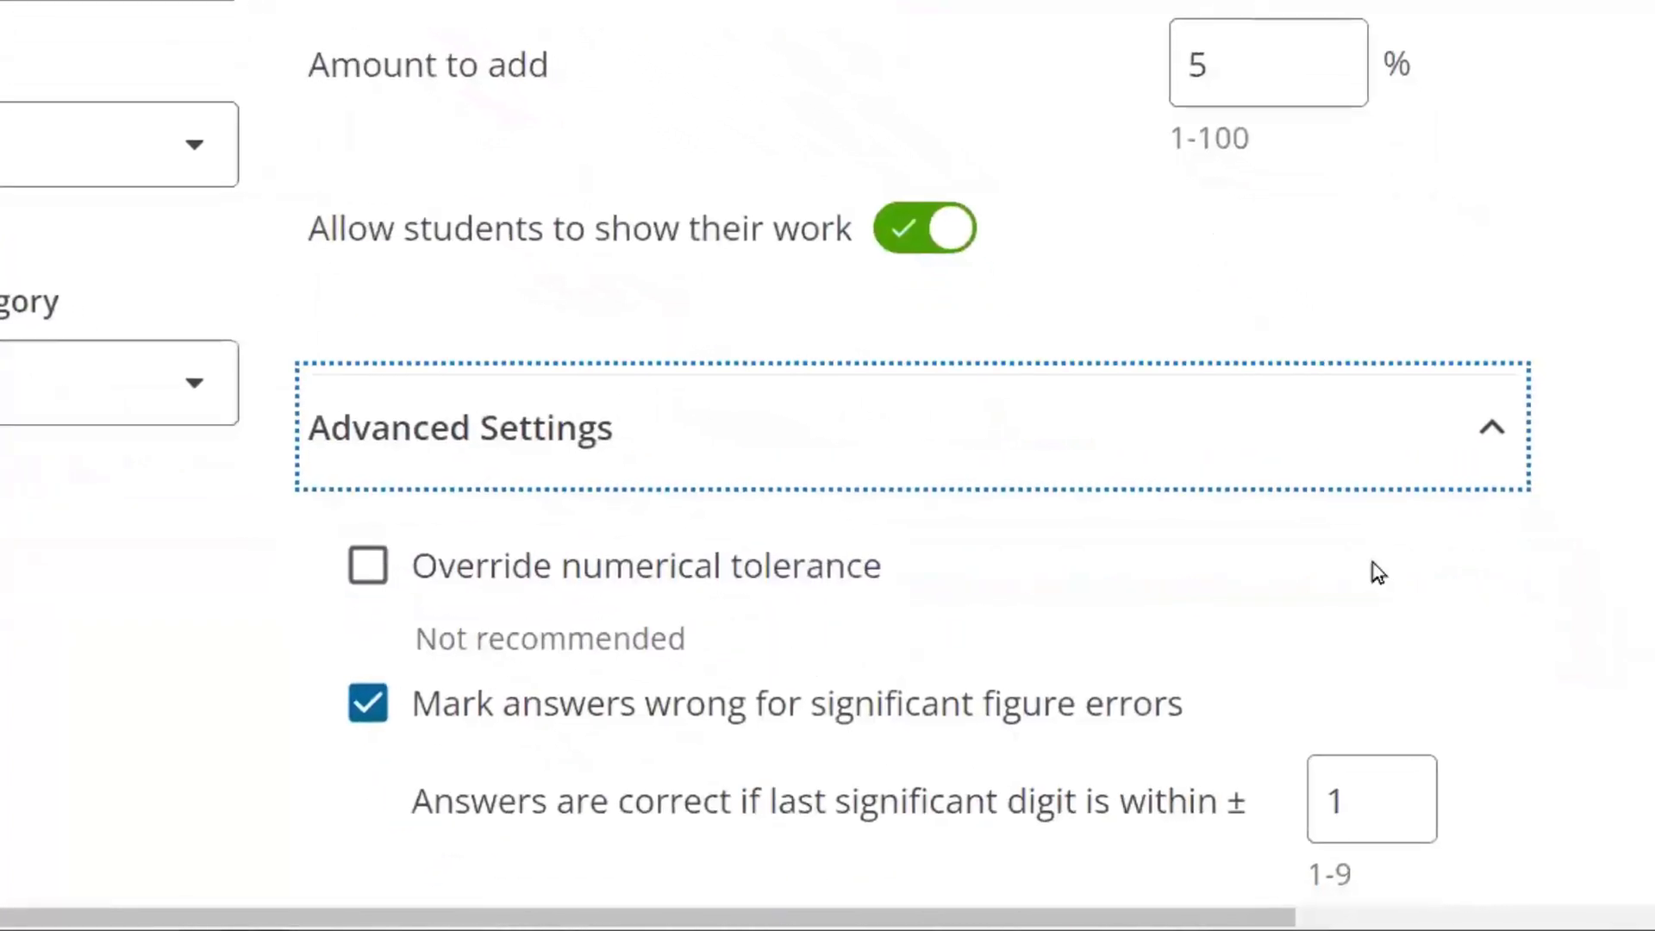
pyautogui.scroll(-2, 1358, 562)
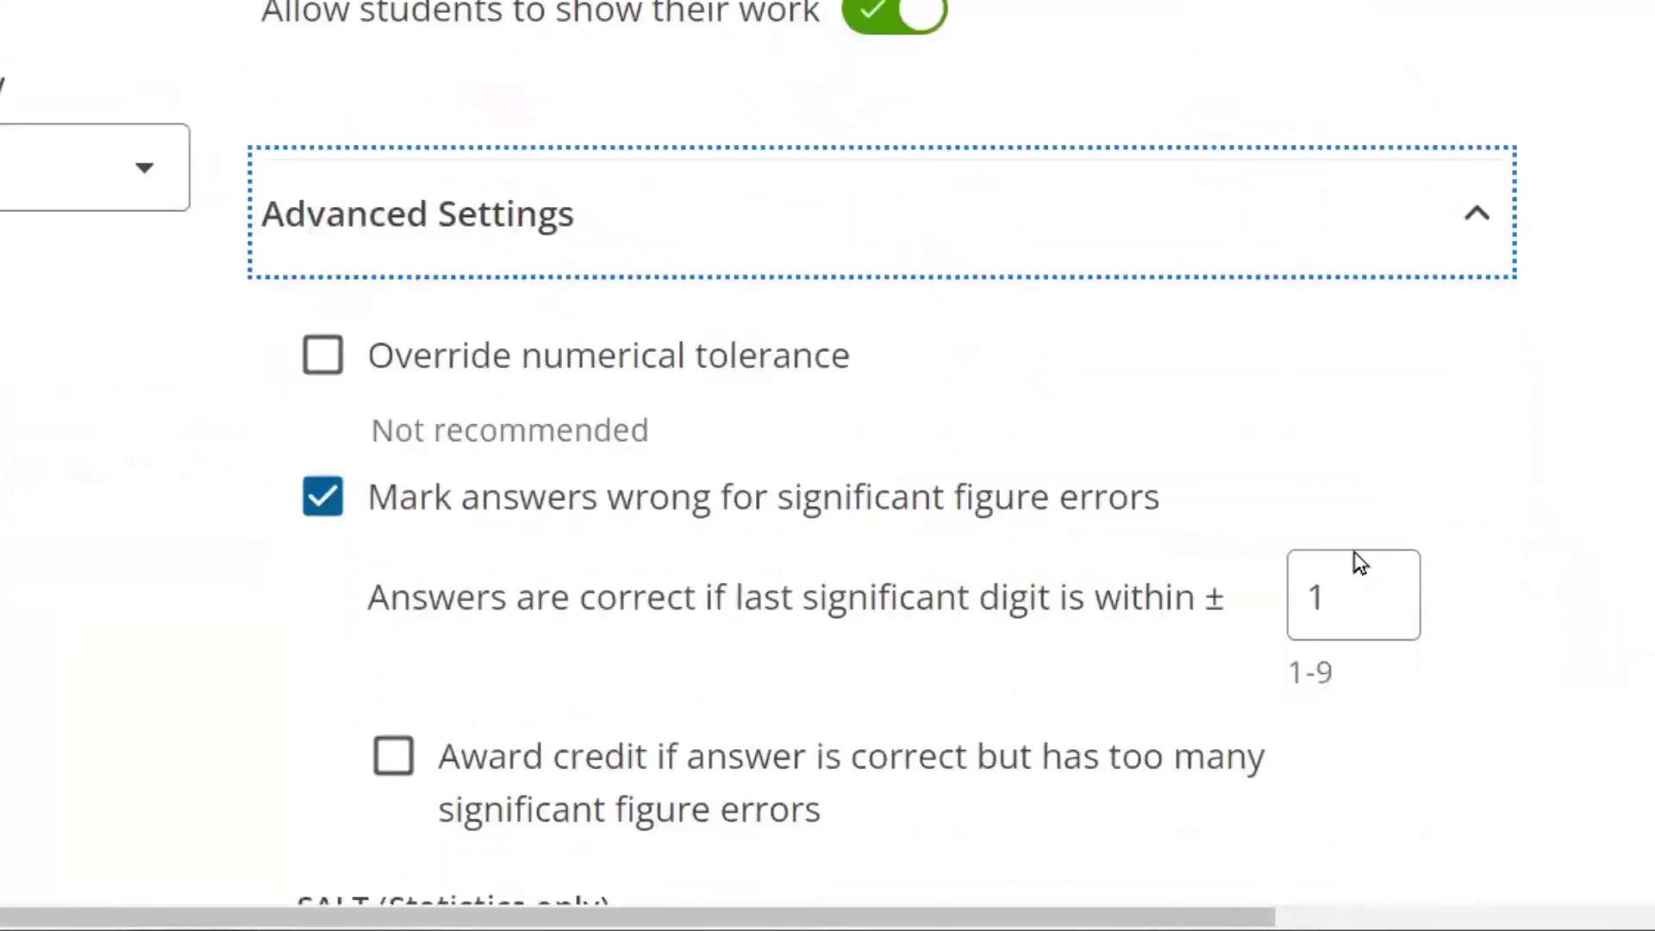
pyautogui.scroll(-4, 1360, 562)
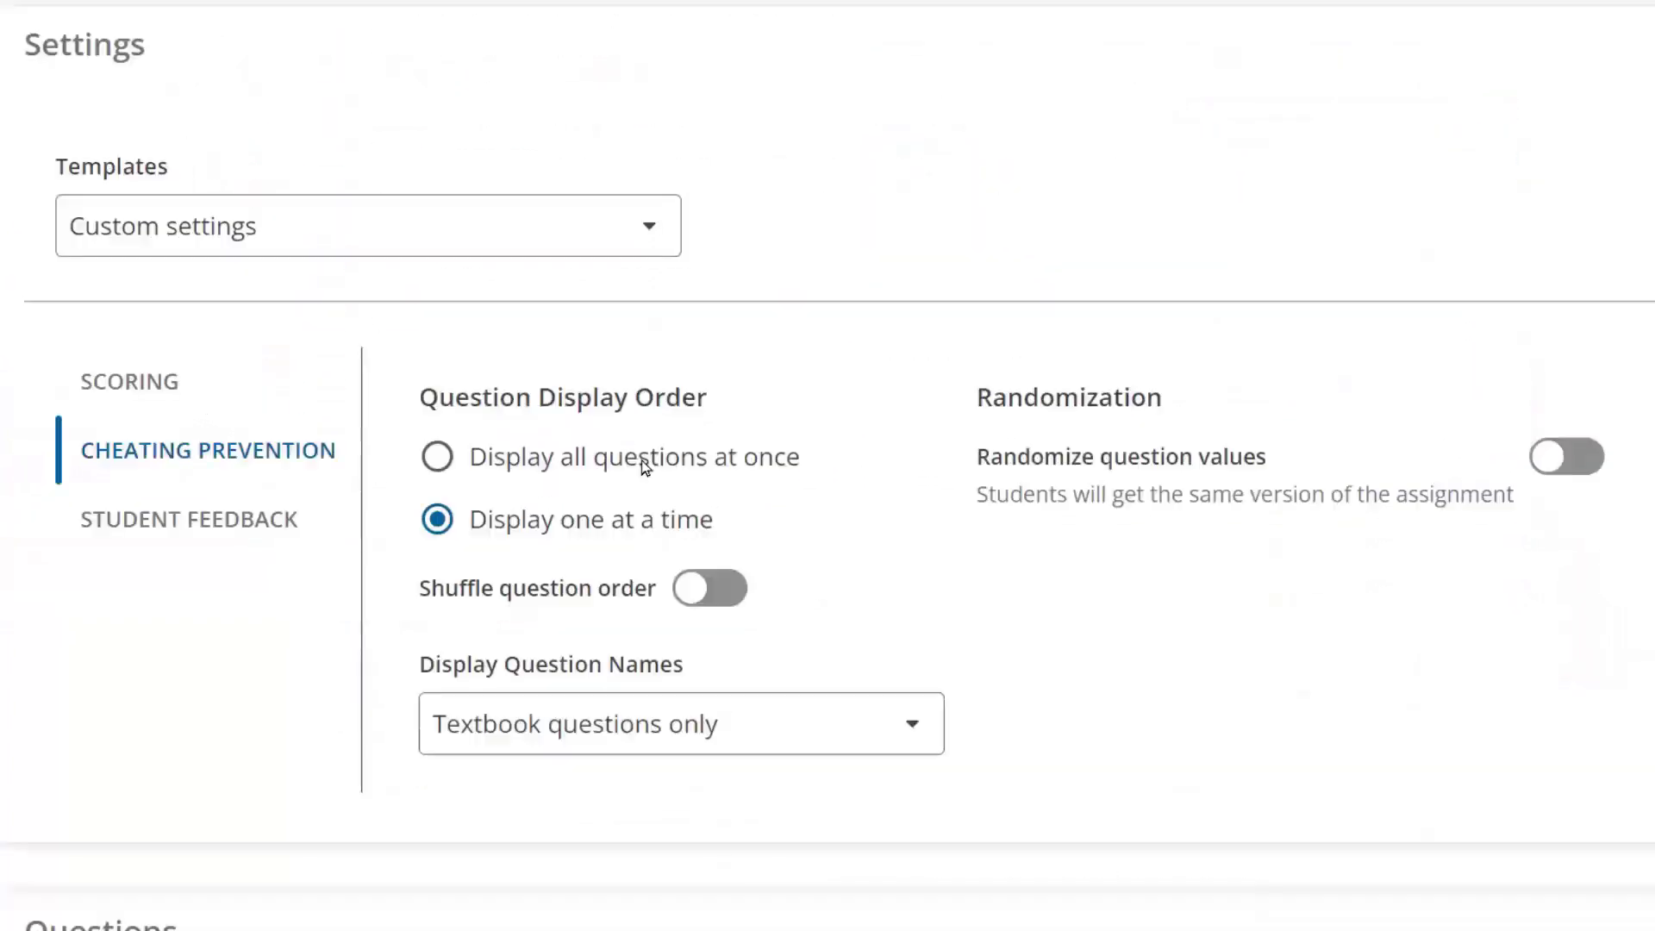
# - Display questions one at a time, shuffled, with randomized values per student
pyautogui.click(437, 457)
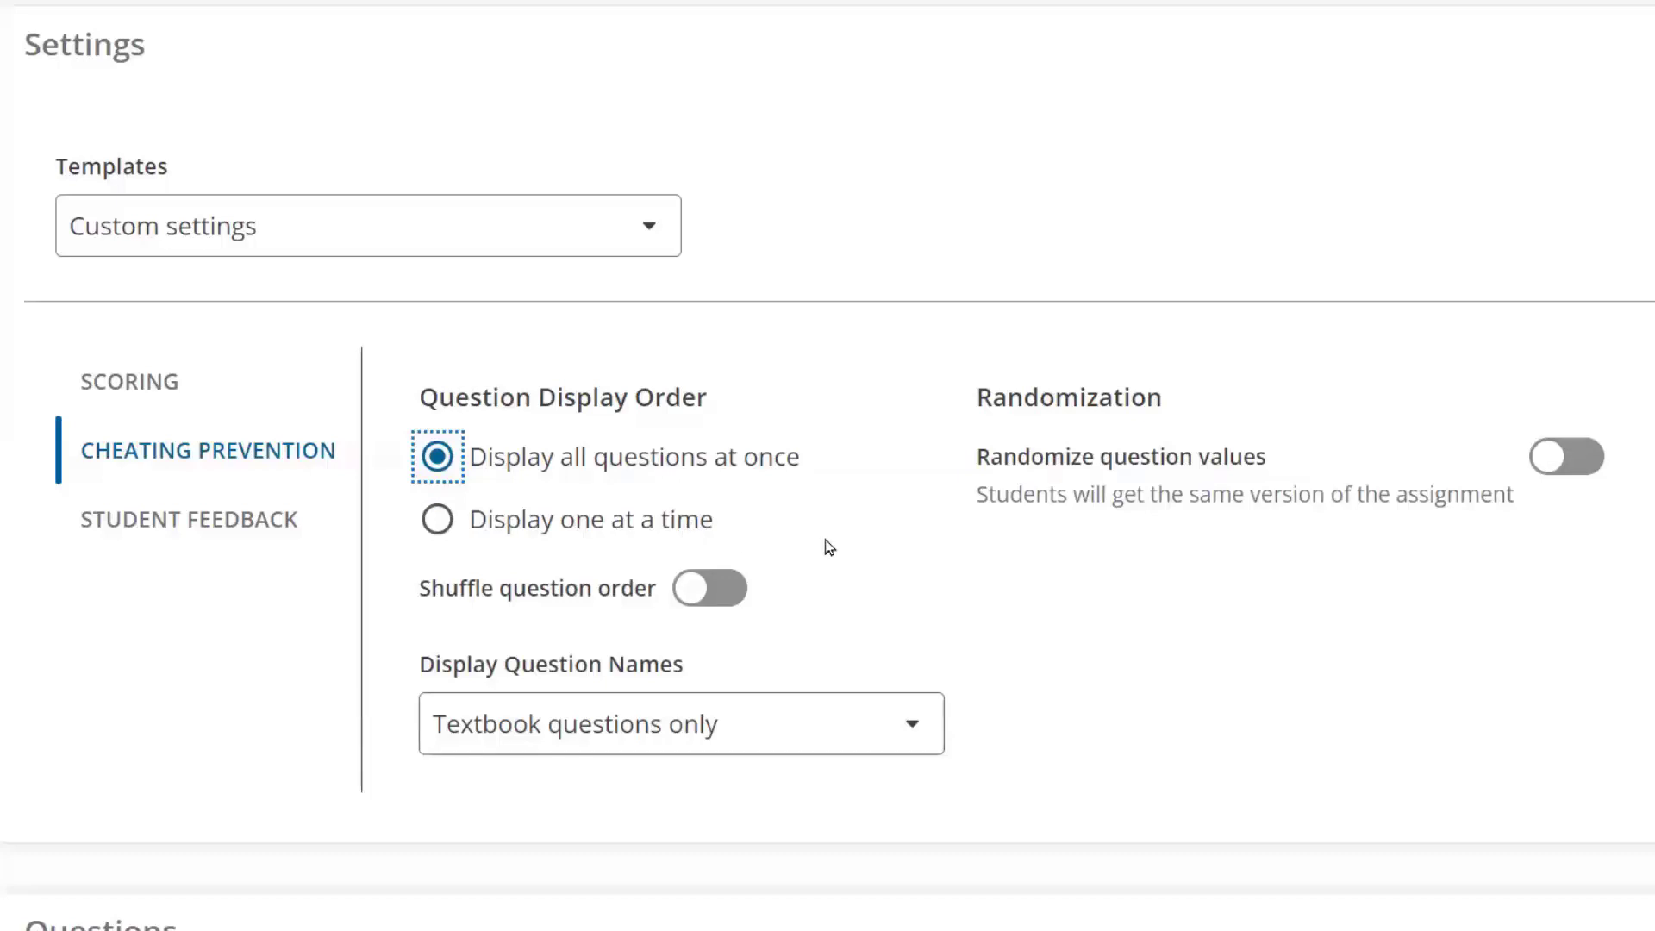
pyautogui.click(617, 522)
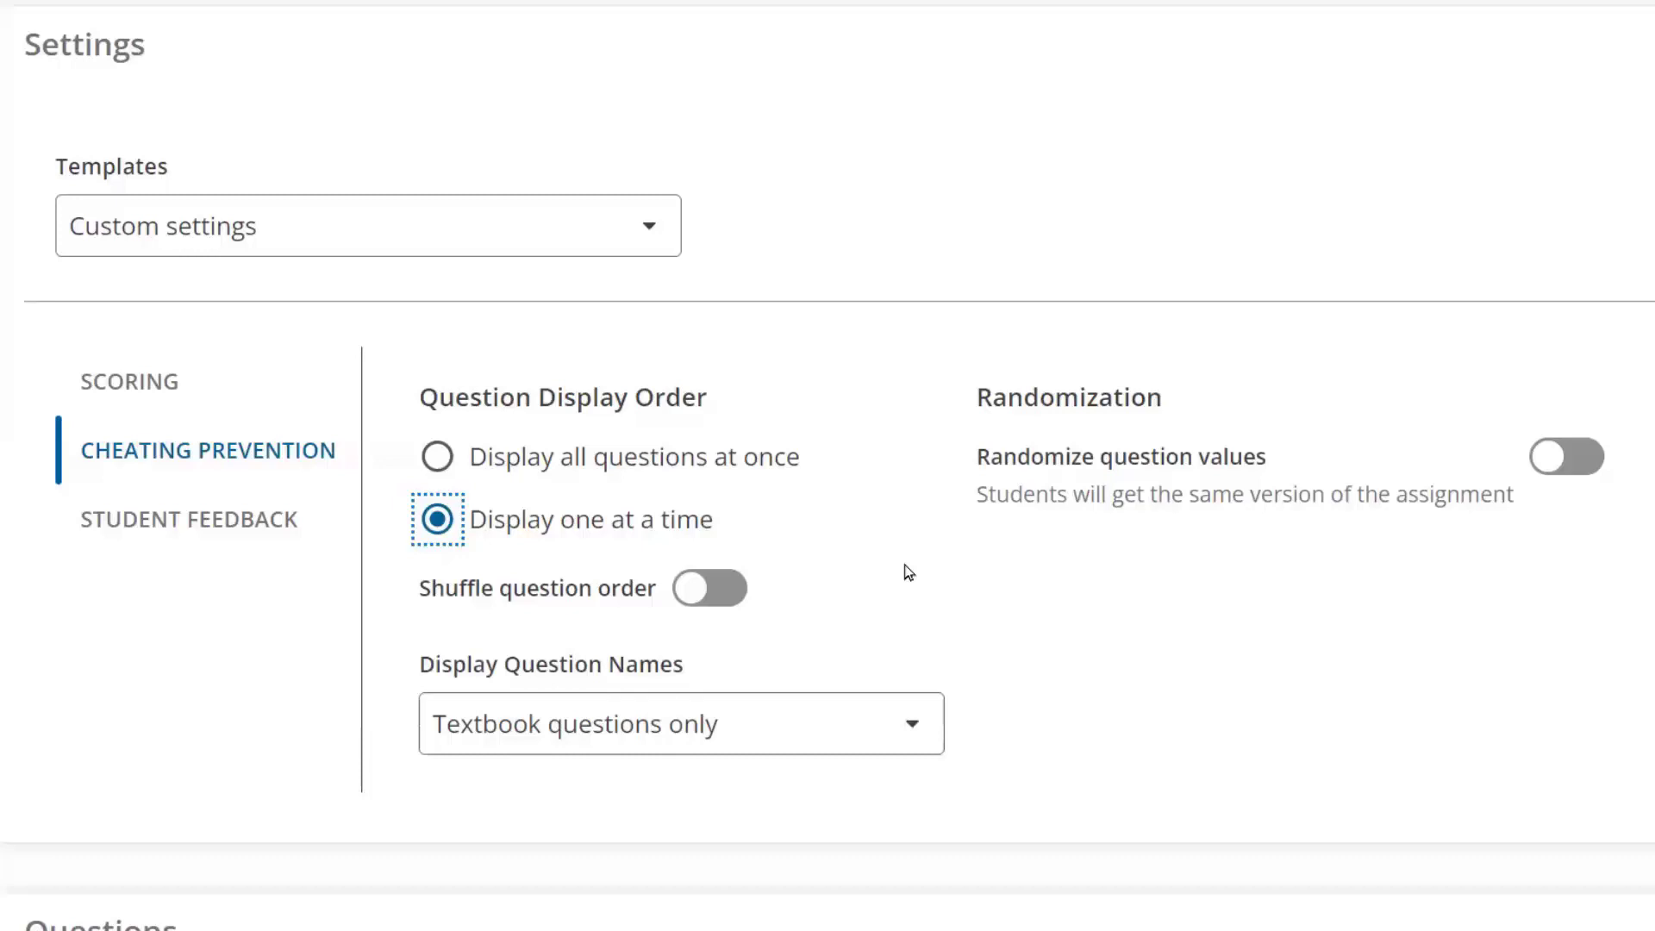
pyautogui.press('Tab')
pyautogui.press('space')
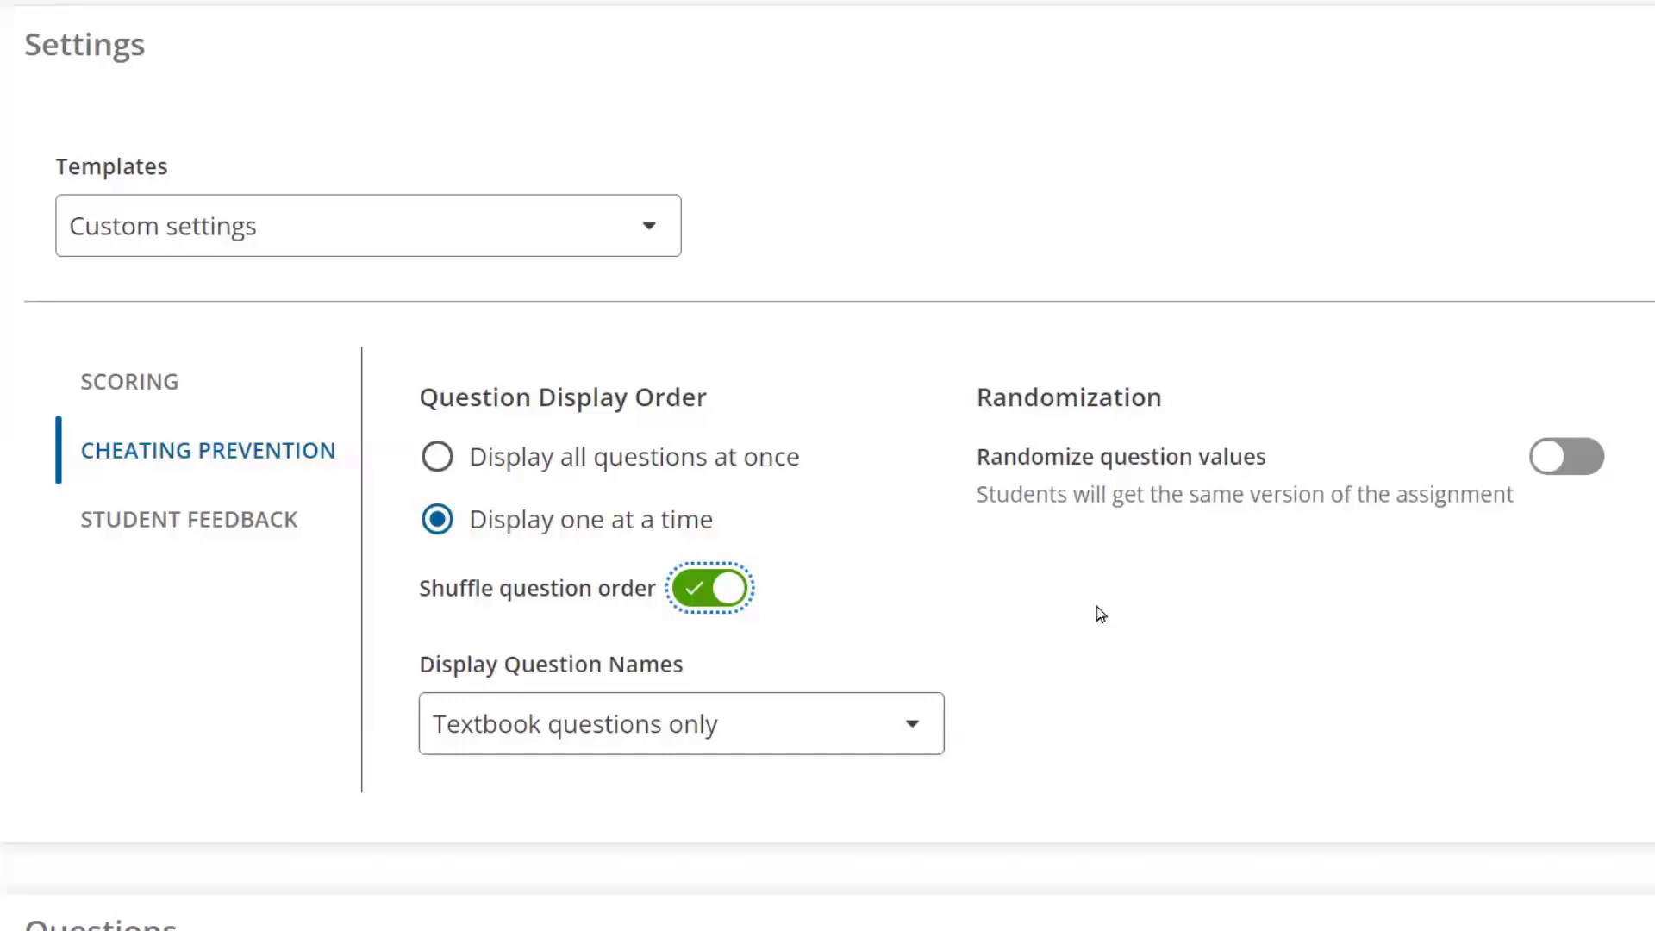
pyautogui.click(1560, 461)
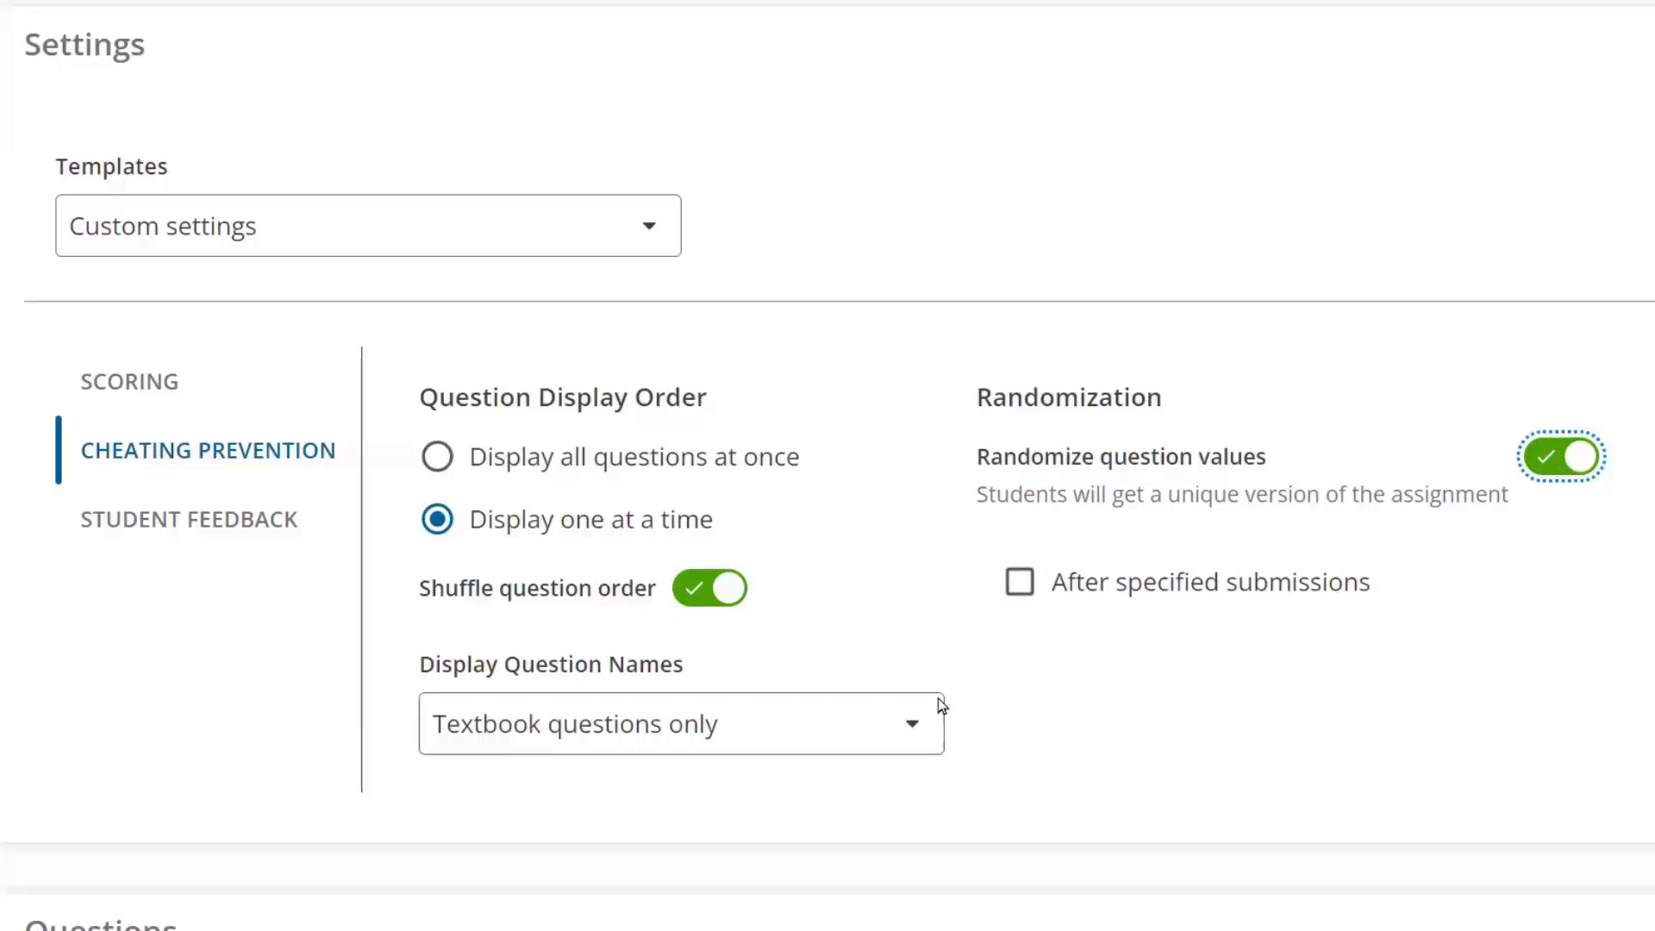
# - Set Display Question Names to Off
pyautogui.click(862, 728)
pyautogui.click(810, 803)
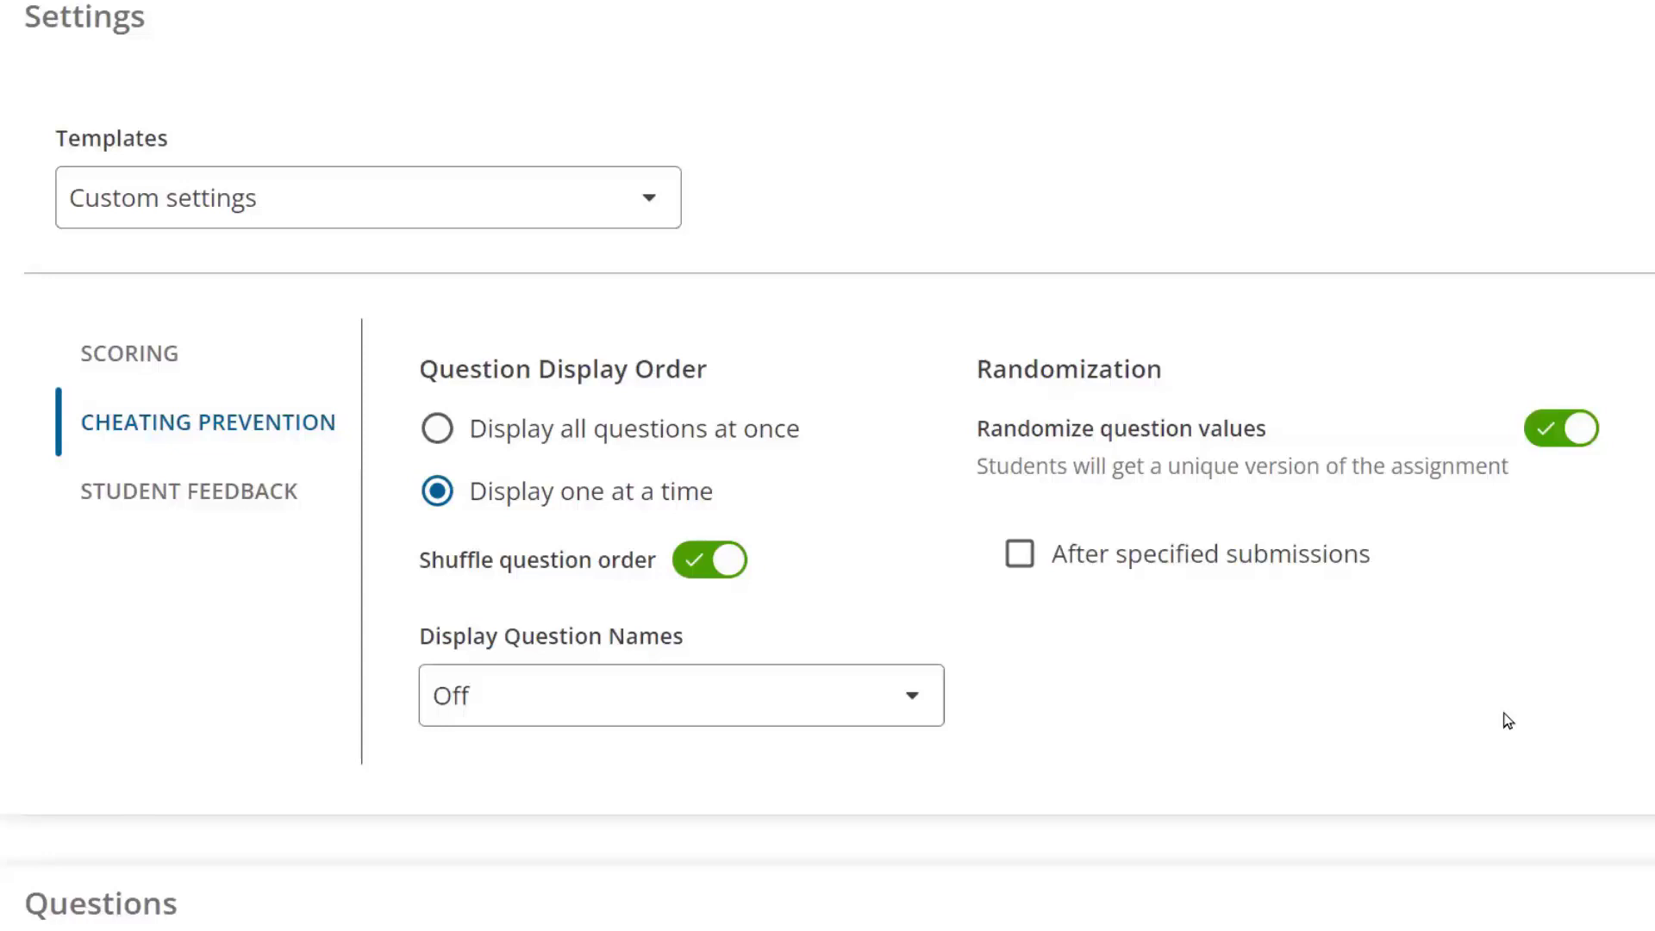
pyautogui.click(189, 491)
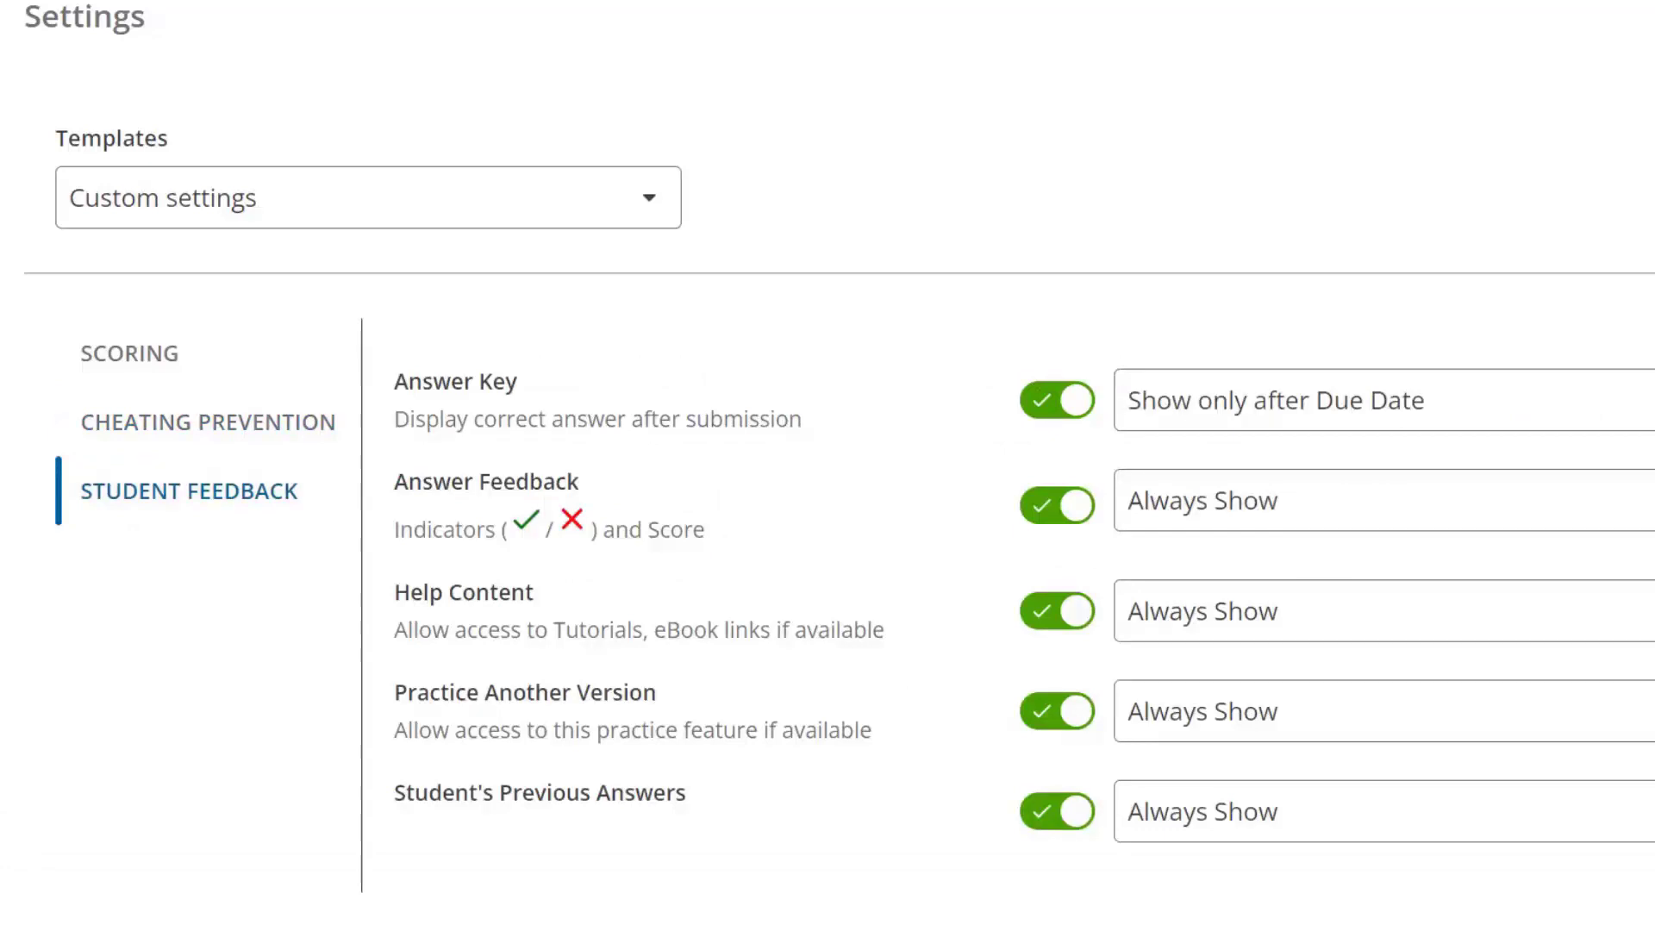
# - Set Practice Another Version to show only after 3 submissions
pyautogui.scroll(-2, 828, 466)
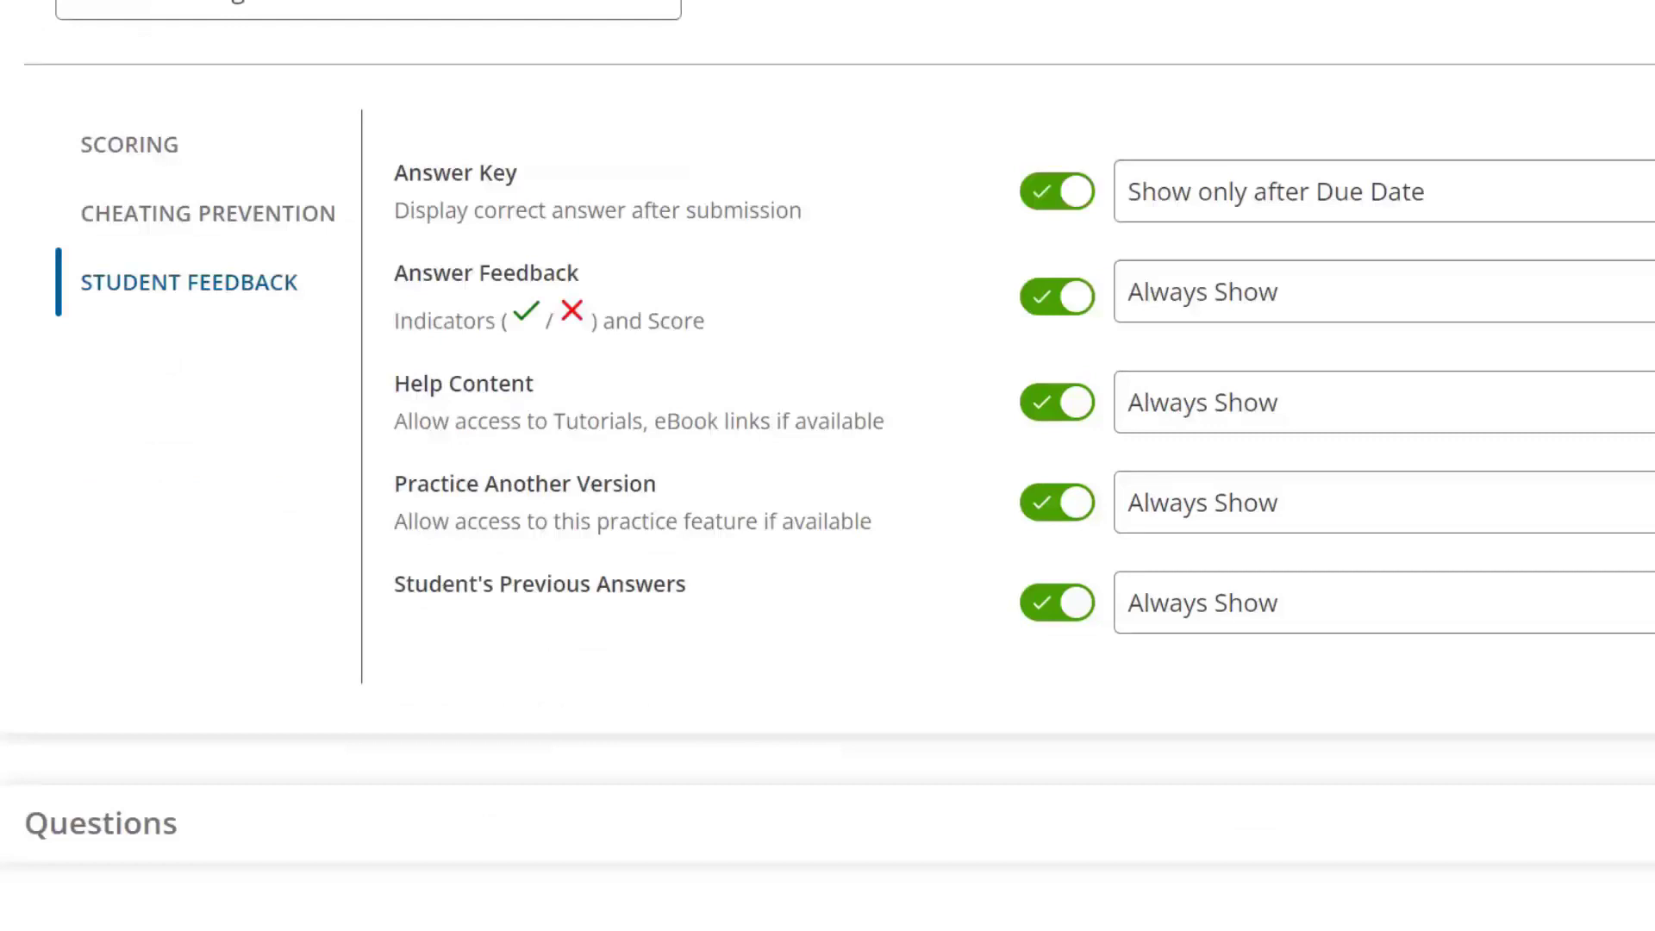
pyautogui.click(1578, 528)
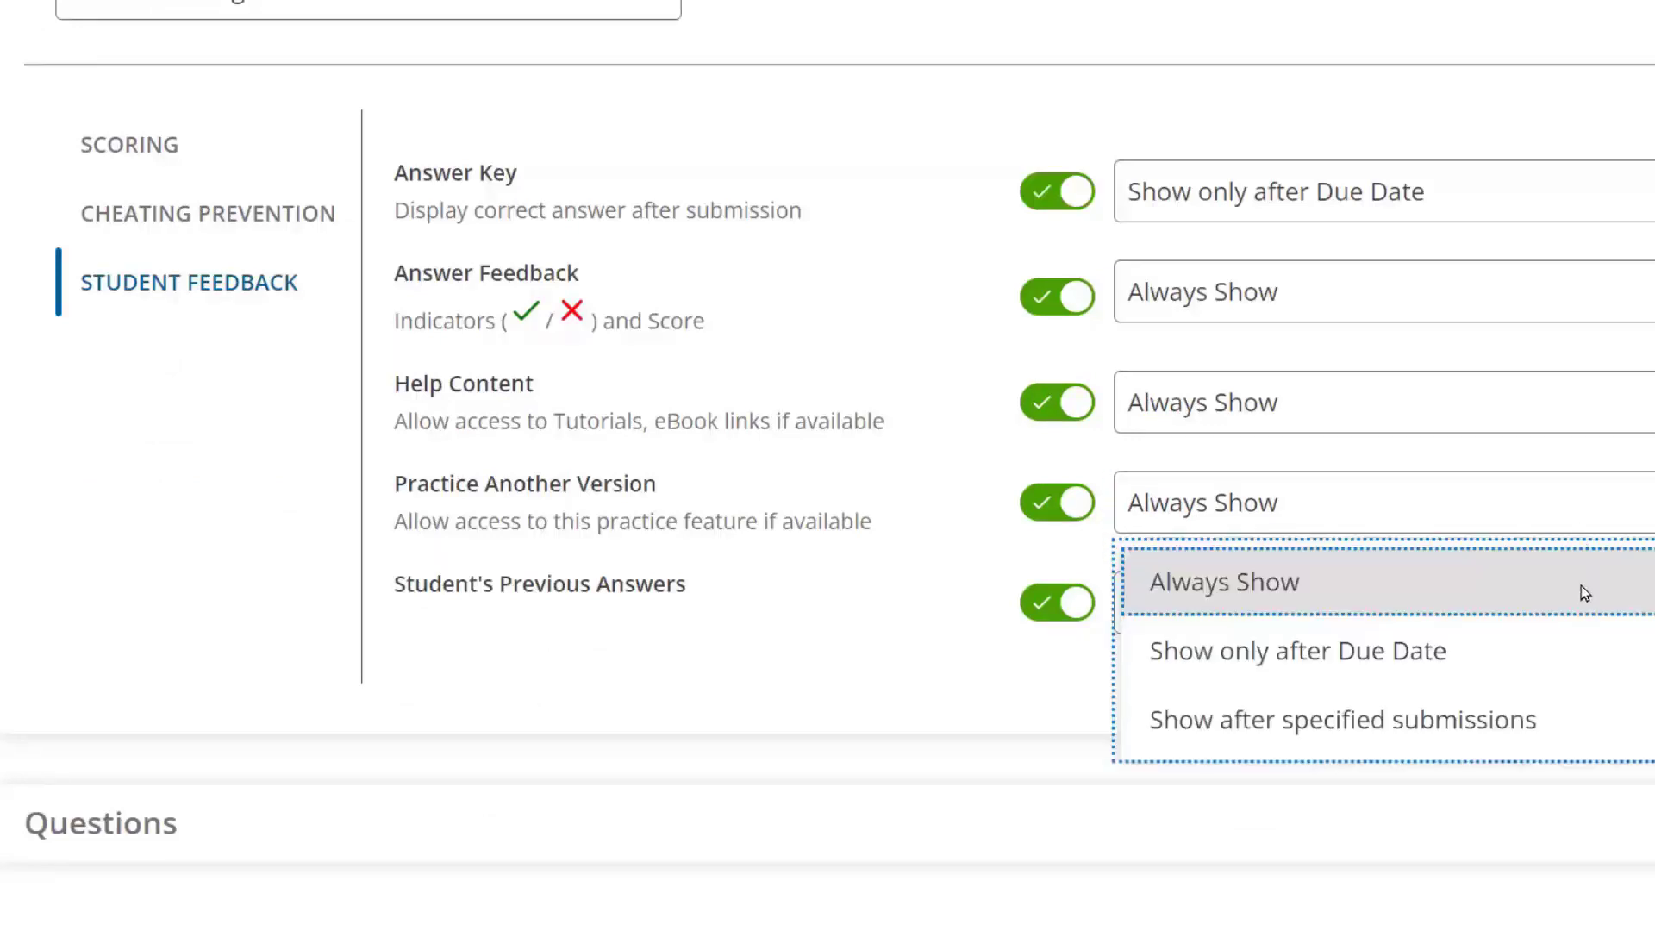
pyautogui.click(1583, 717)
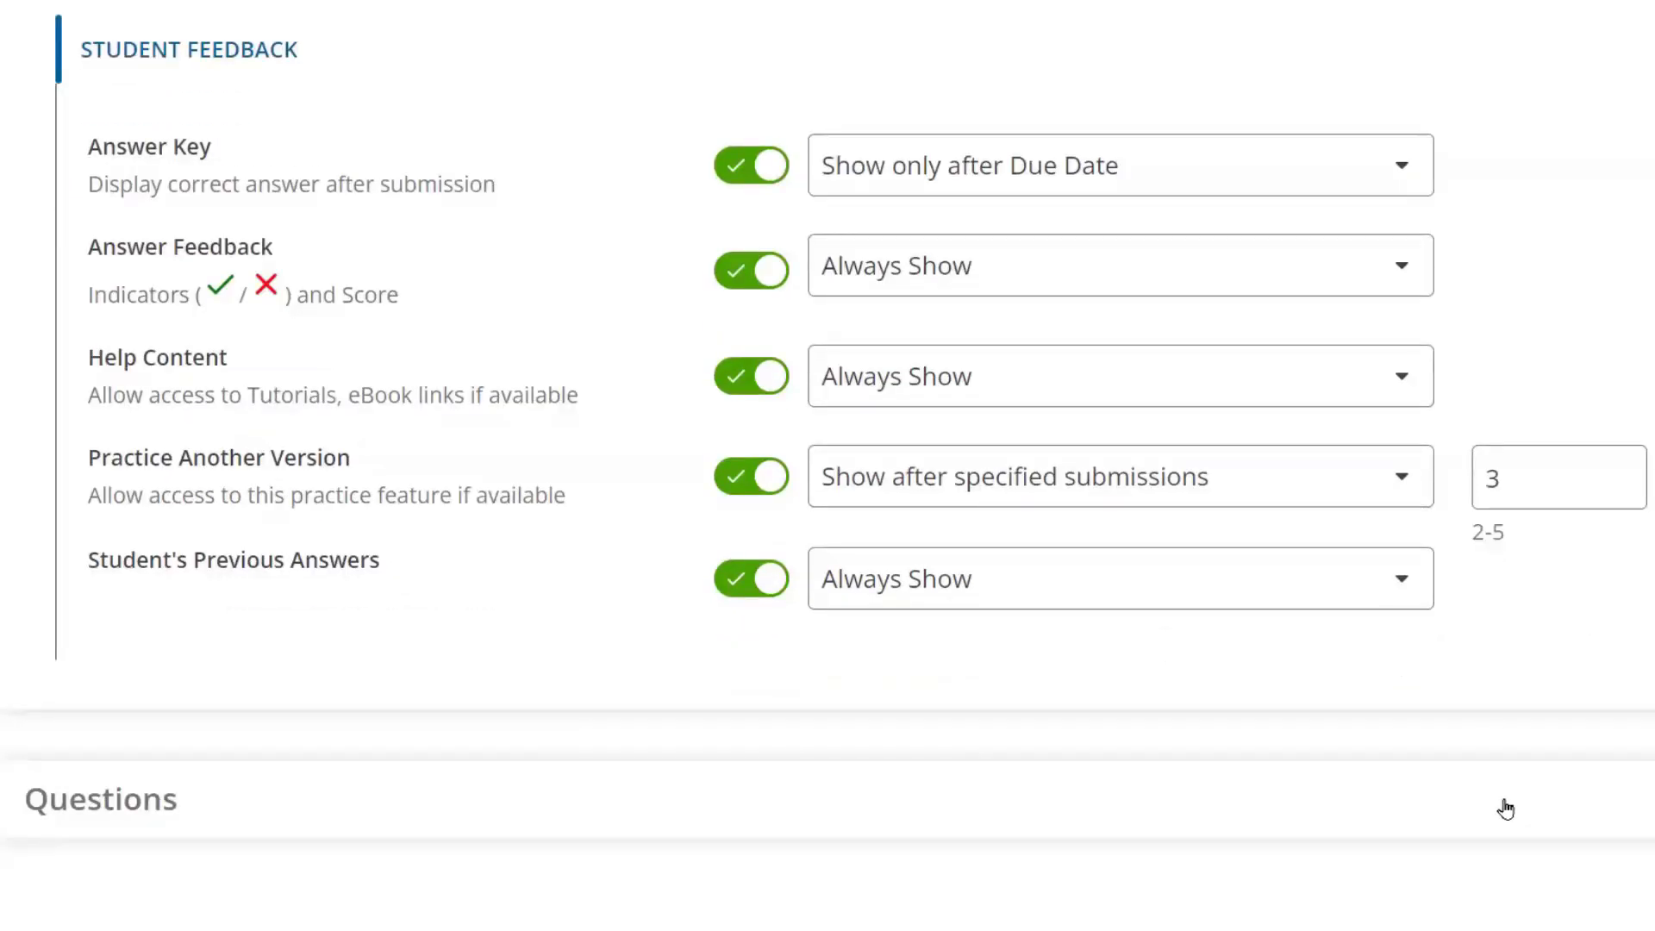
# - Browse the Mathematical Applications textbook to section 6.3 Future Values of Annuities
pyautogui.scroll(-3, 1504, 806)
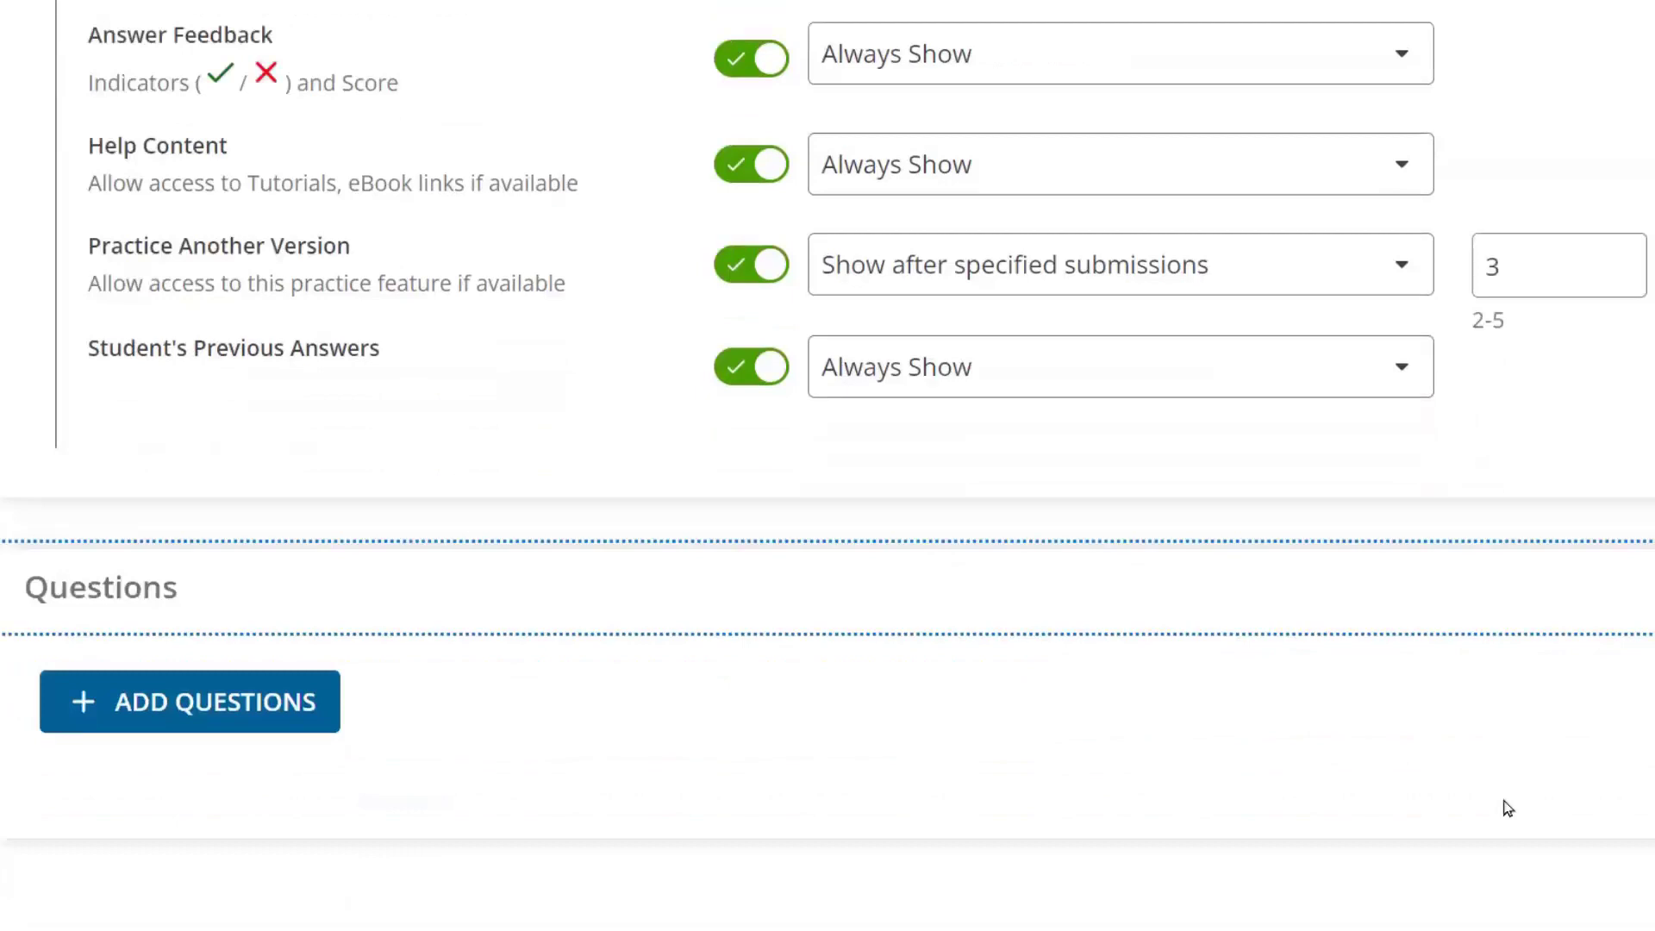
pyautogui.click(234, 733)
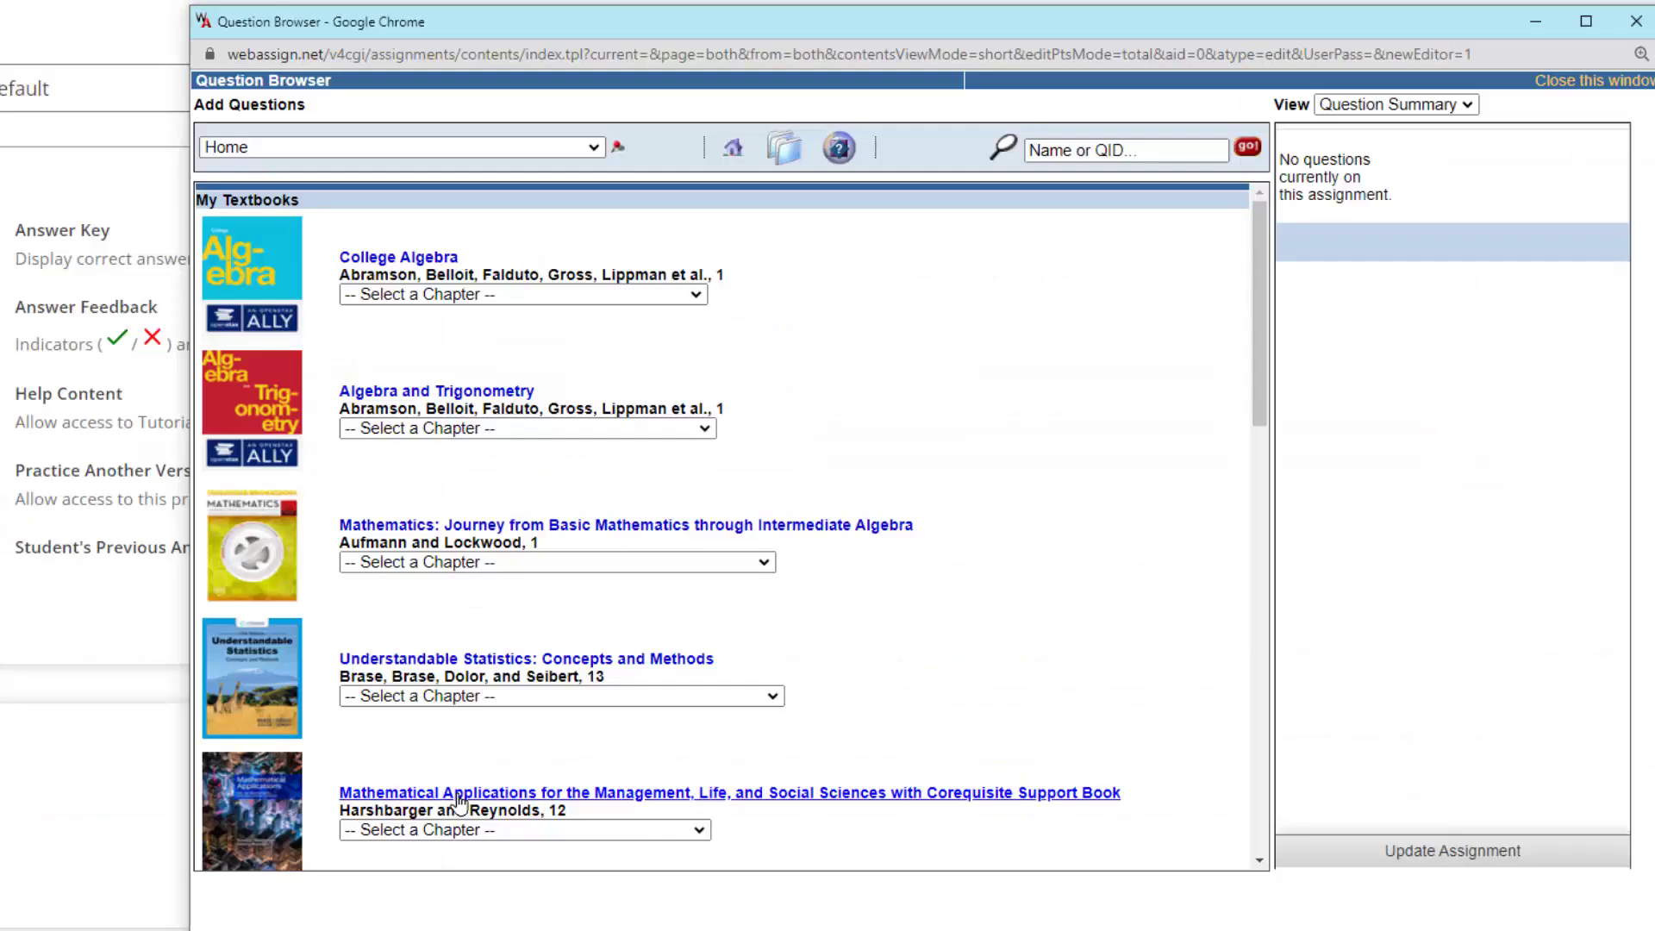
pyautogui.click(461, 794)
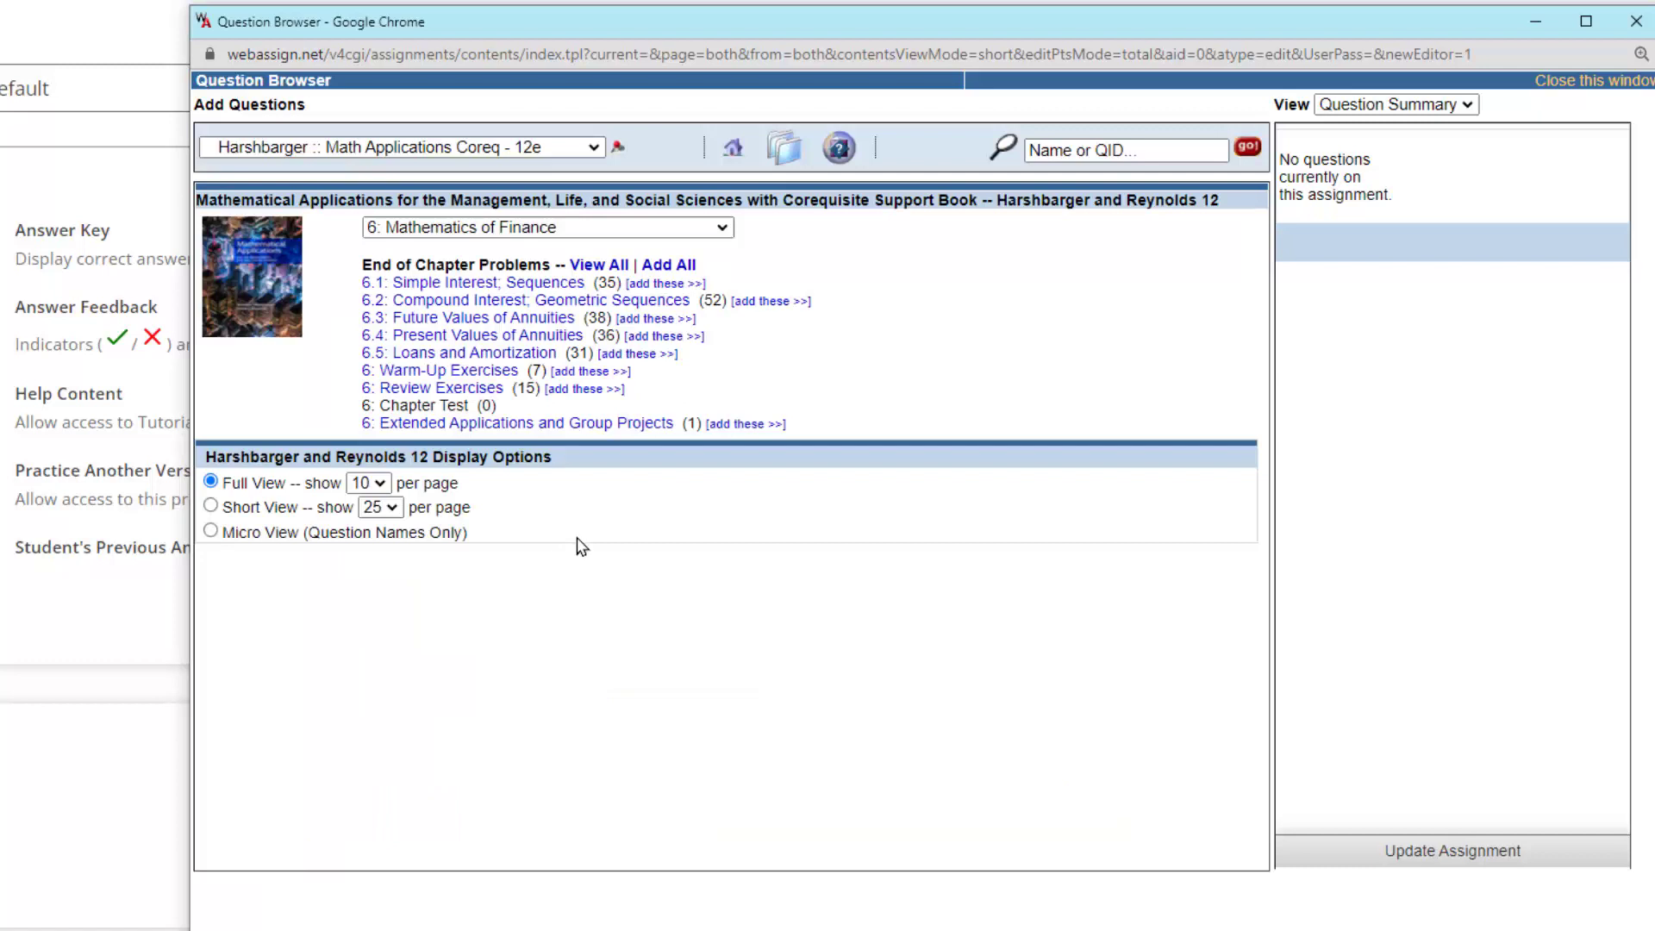
pyautogui.click(546, 322)
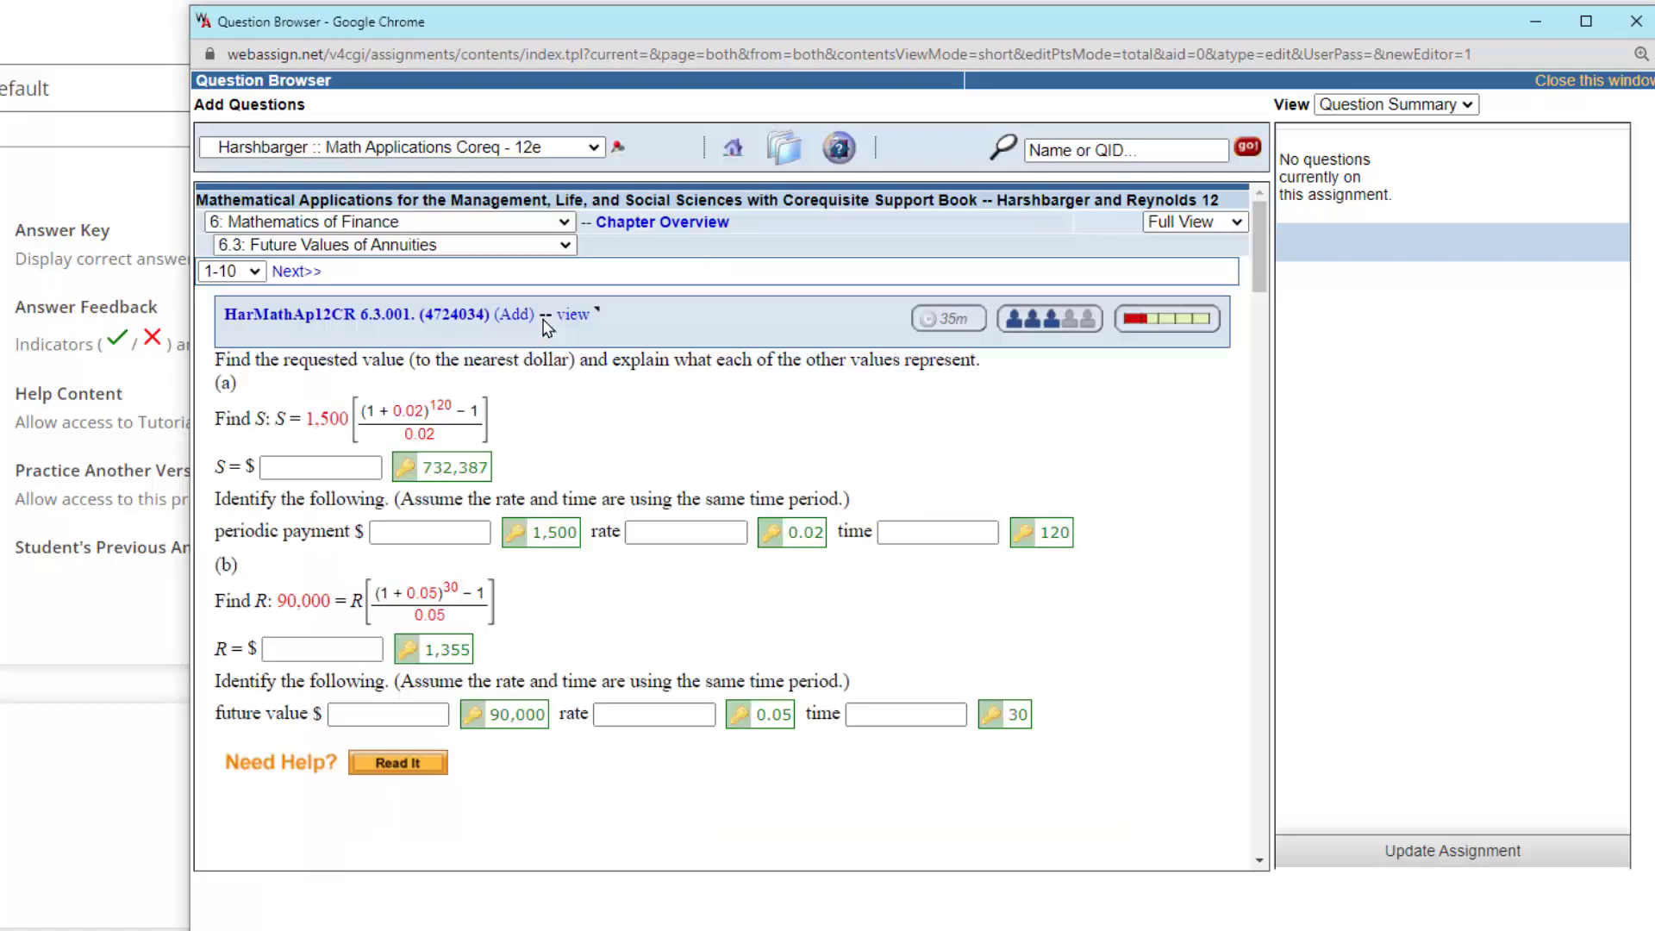
pyautogui.scroll(-6, 1009, 488)
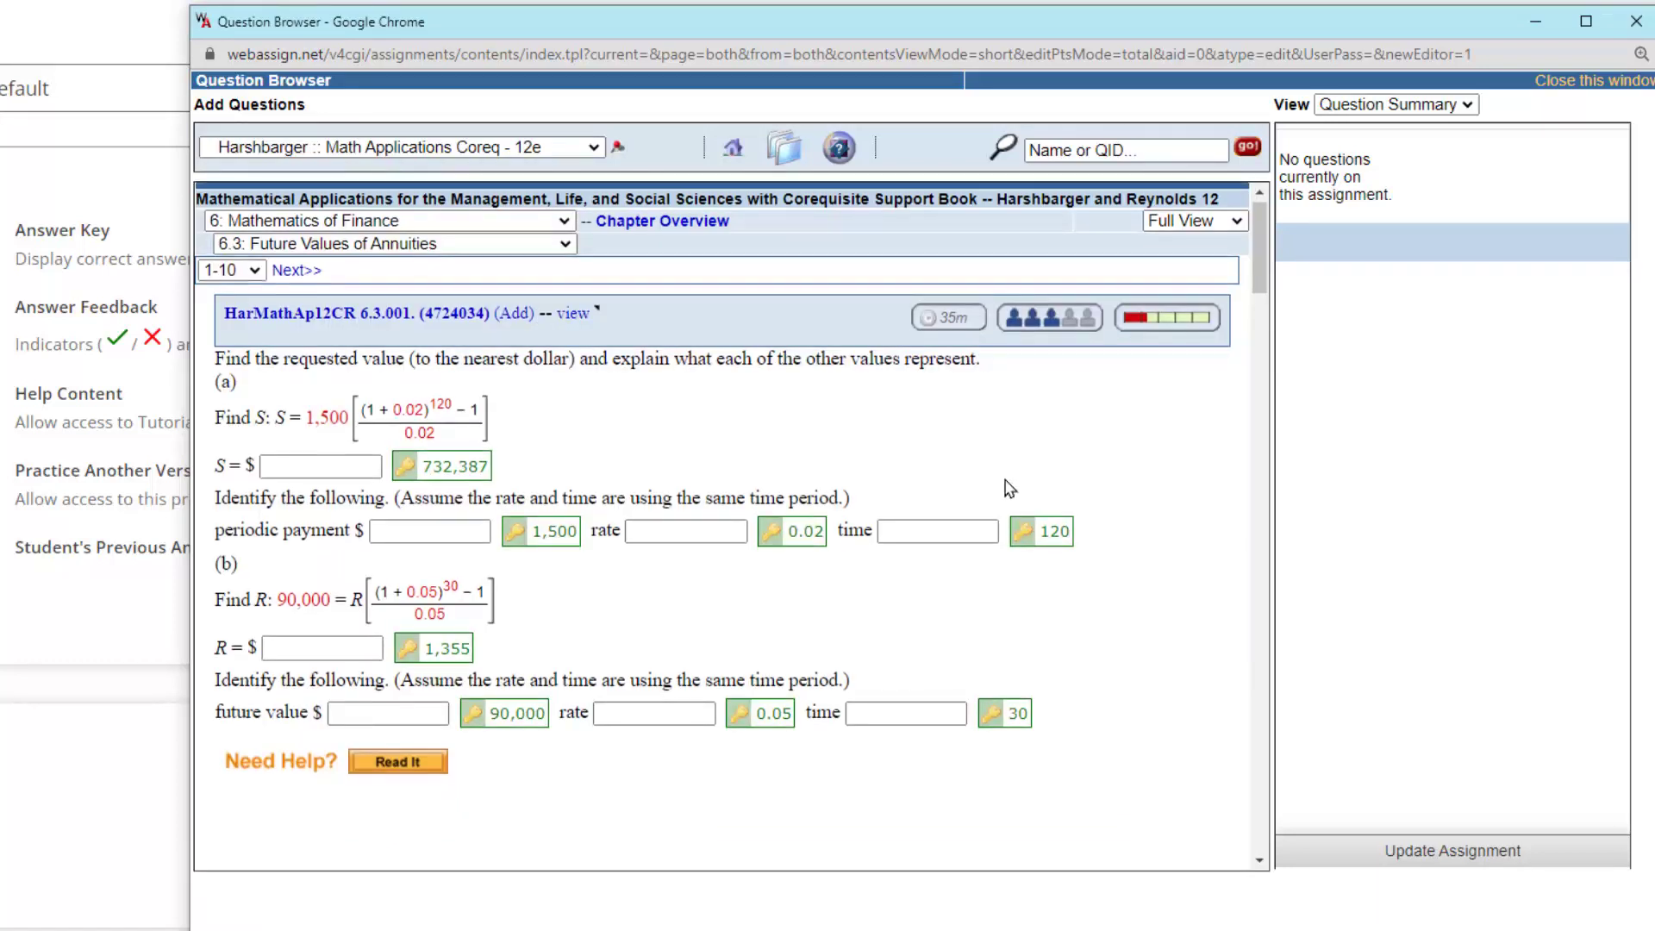
pyautogui.scroll(-2, 1010, 489)
pyautogui.scroll(1, 1010, 489)
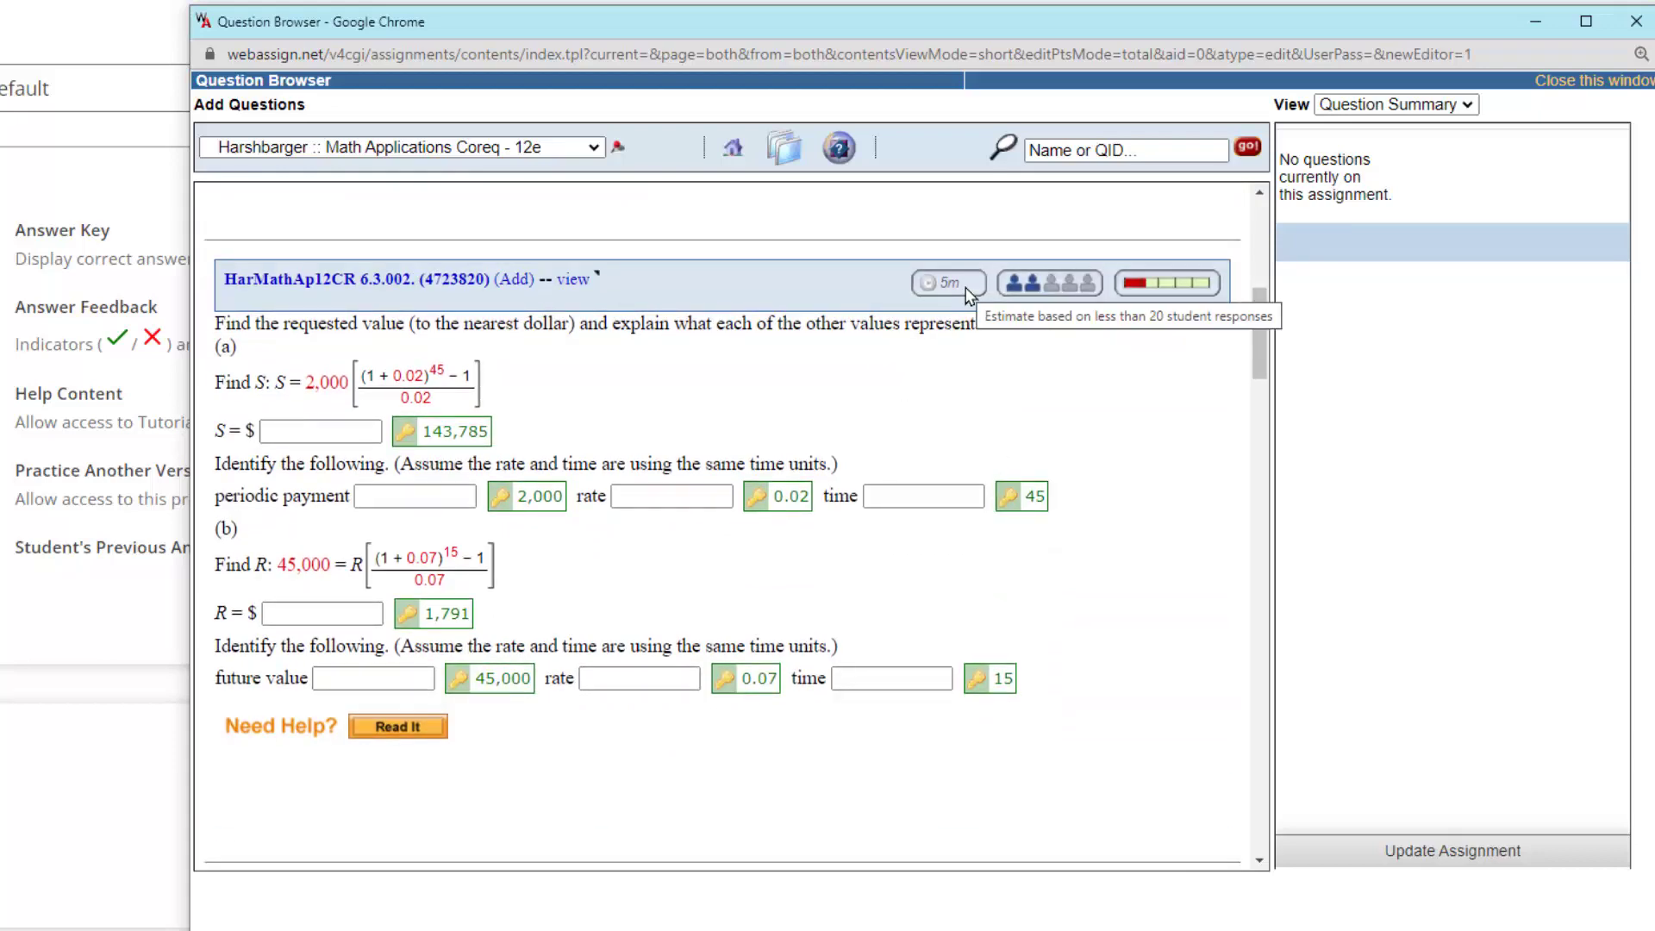
# - Add the 6.3 questions from 6.3.002 through 6.3.009 to the assignment
pyautogui.click(516, 279)
pyautogui.click(529, 348)
pyautogui.click(567, 671)
pyautogui.scroll(-5, 724, 517)
pyautogui.click(500, 537)
pyautogui.scroll(-3, 724, 517)
pyautogui.click(509, 470)
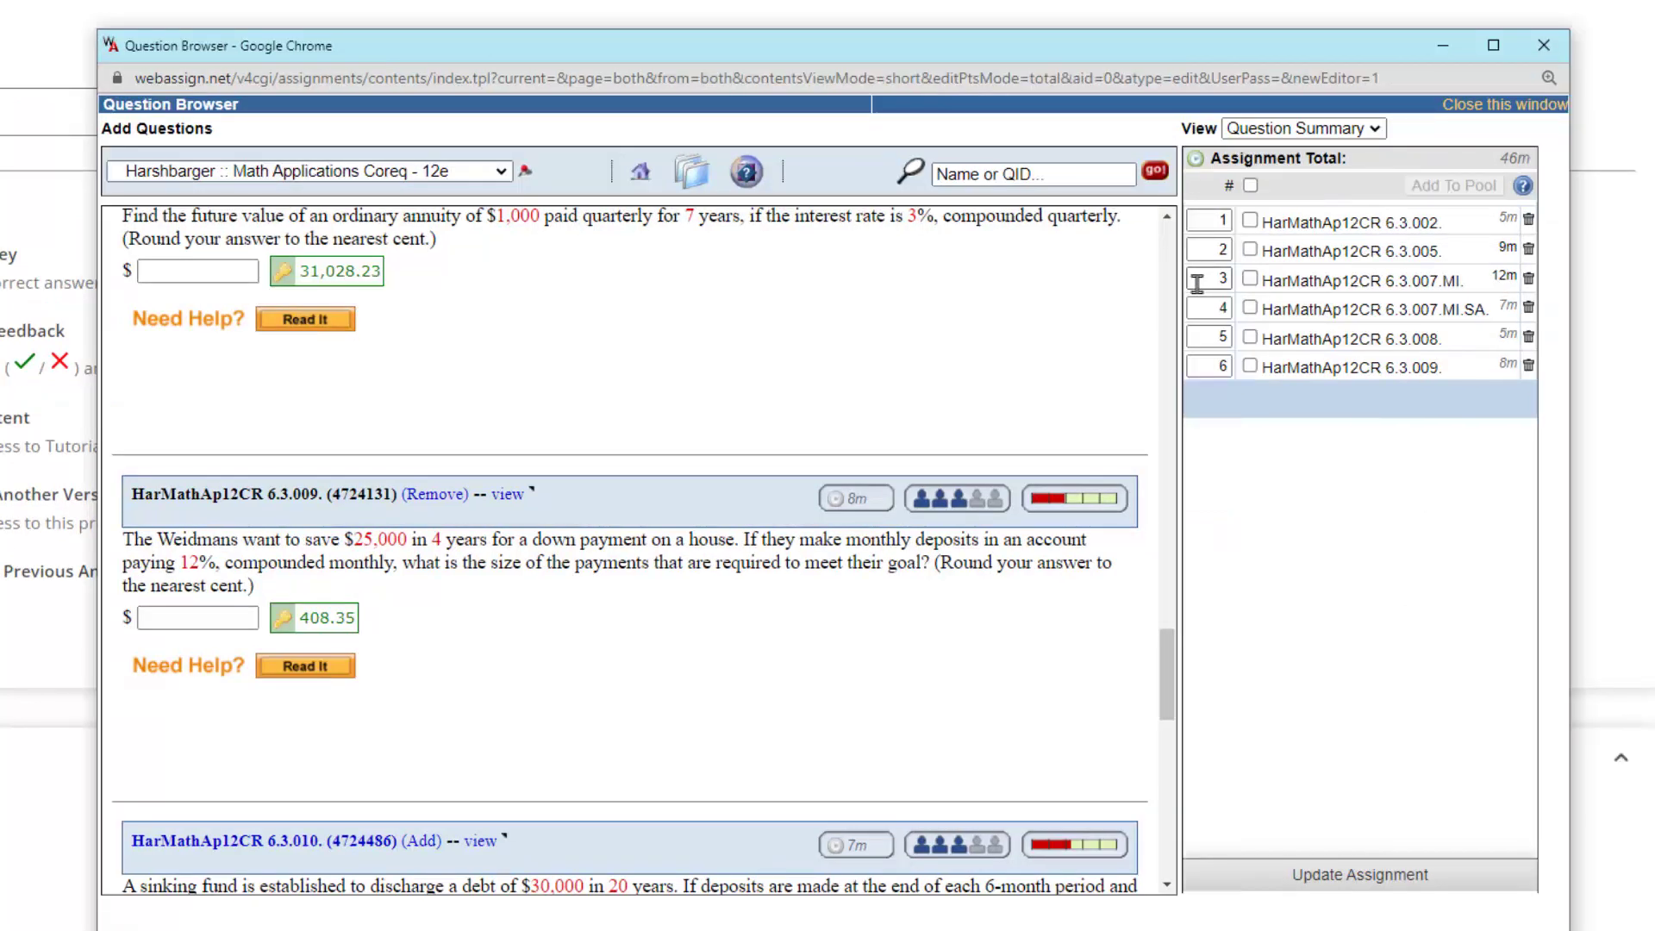
# - Change the third question's order number to 1
pyautogui.doubleClick(1197, 282)
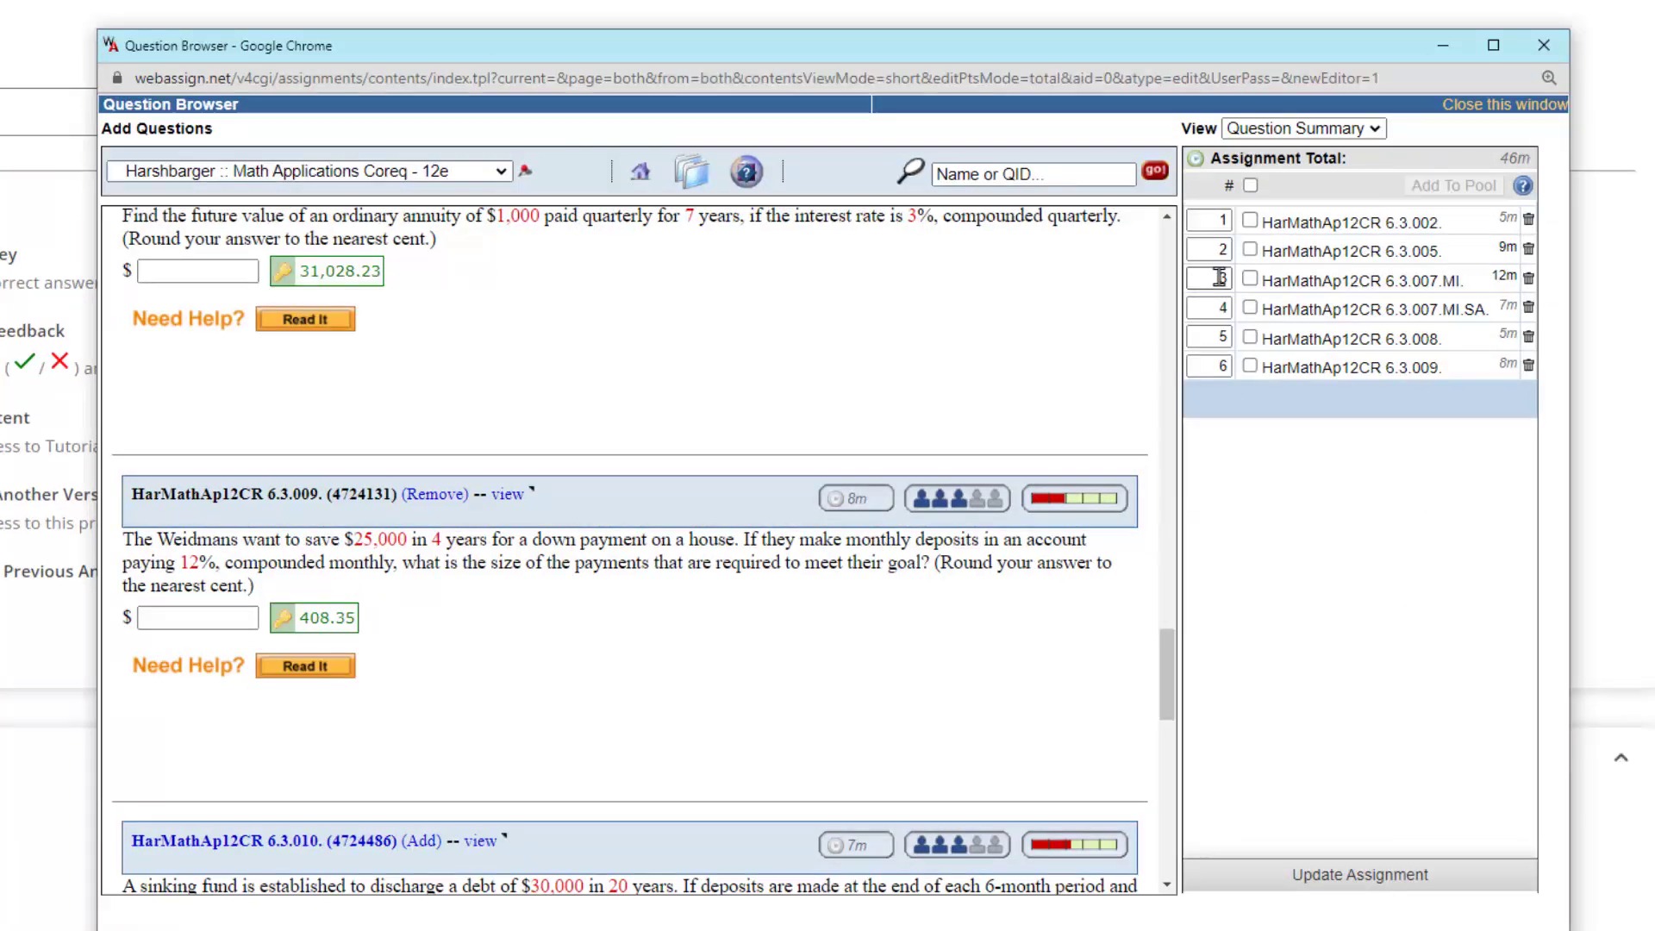
pyautogui.write('1')
pyautogui.press('Return')
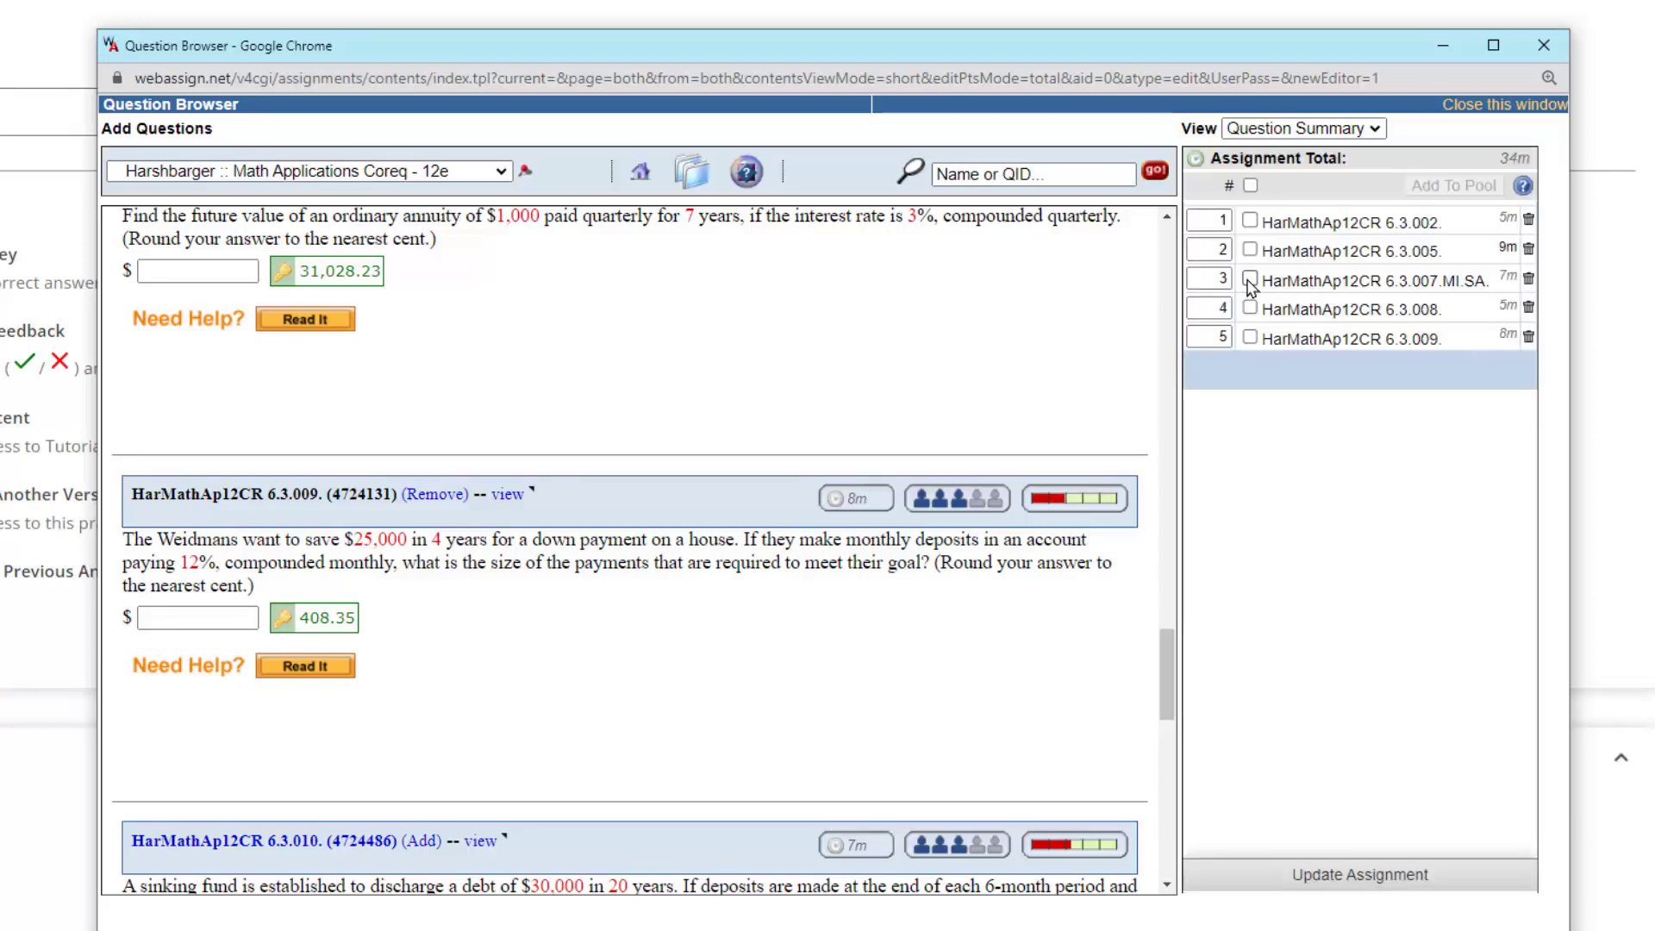
# - Pool questions 6.3.002, 6.3.008 and 6.3.007.MI.SA. and update the assignment
pyautogui.click(1250, 220)
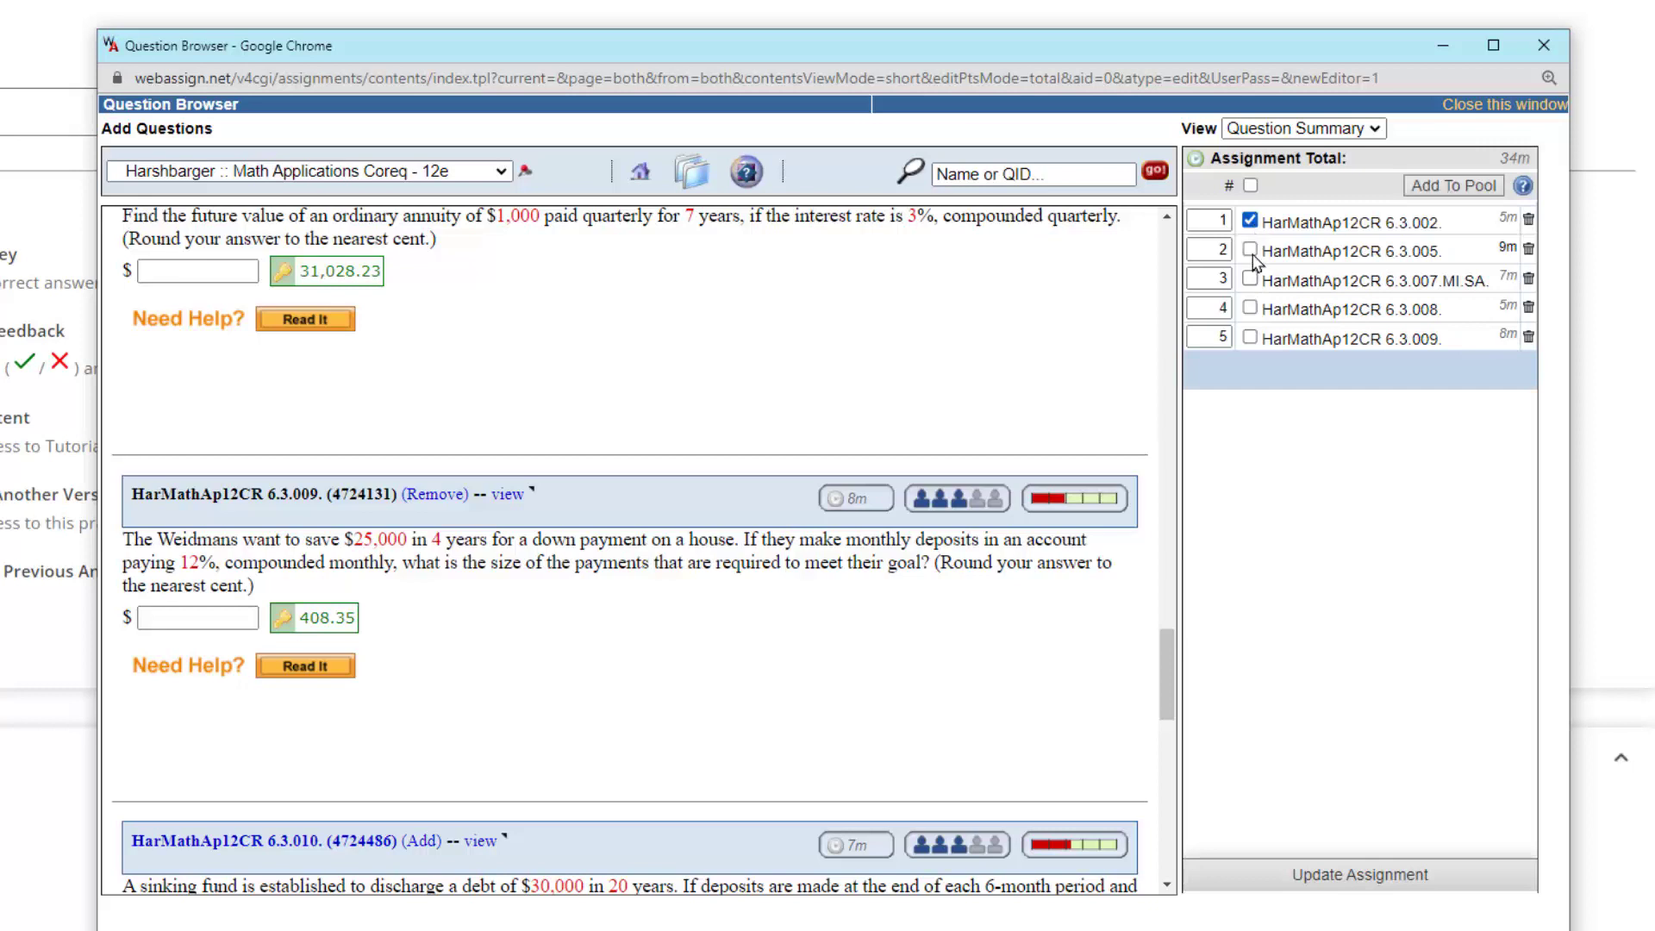
pyautogui.click(1250, 308)
pyautogui.click(1250, 279)
pyautogui.click(1455, 186)
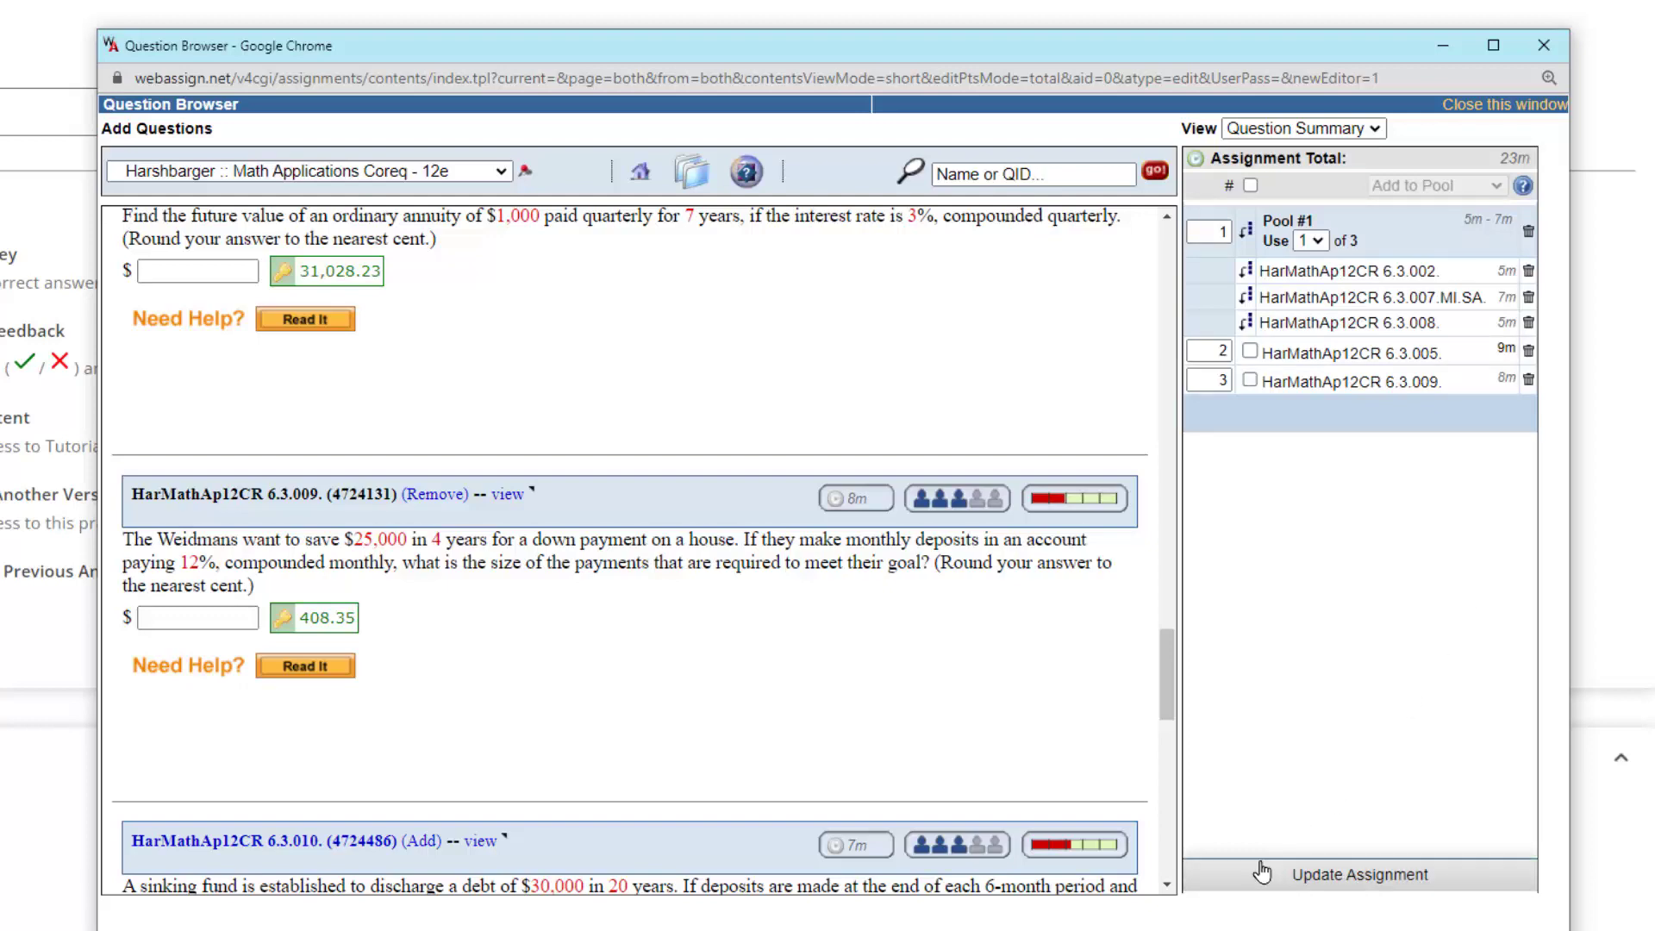
pyautogui.click(1380, 874)
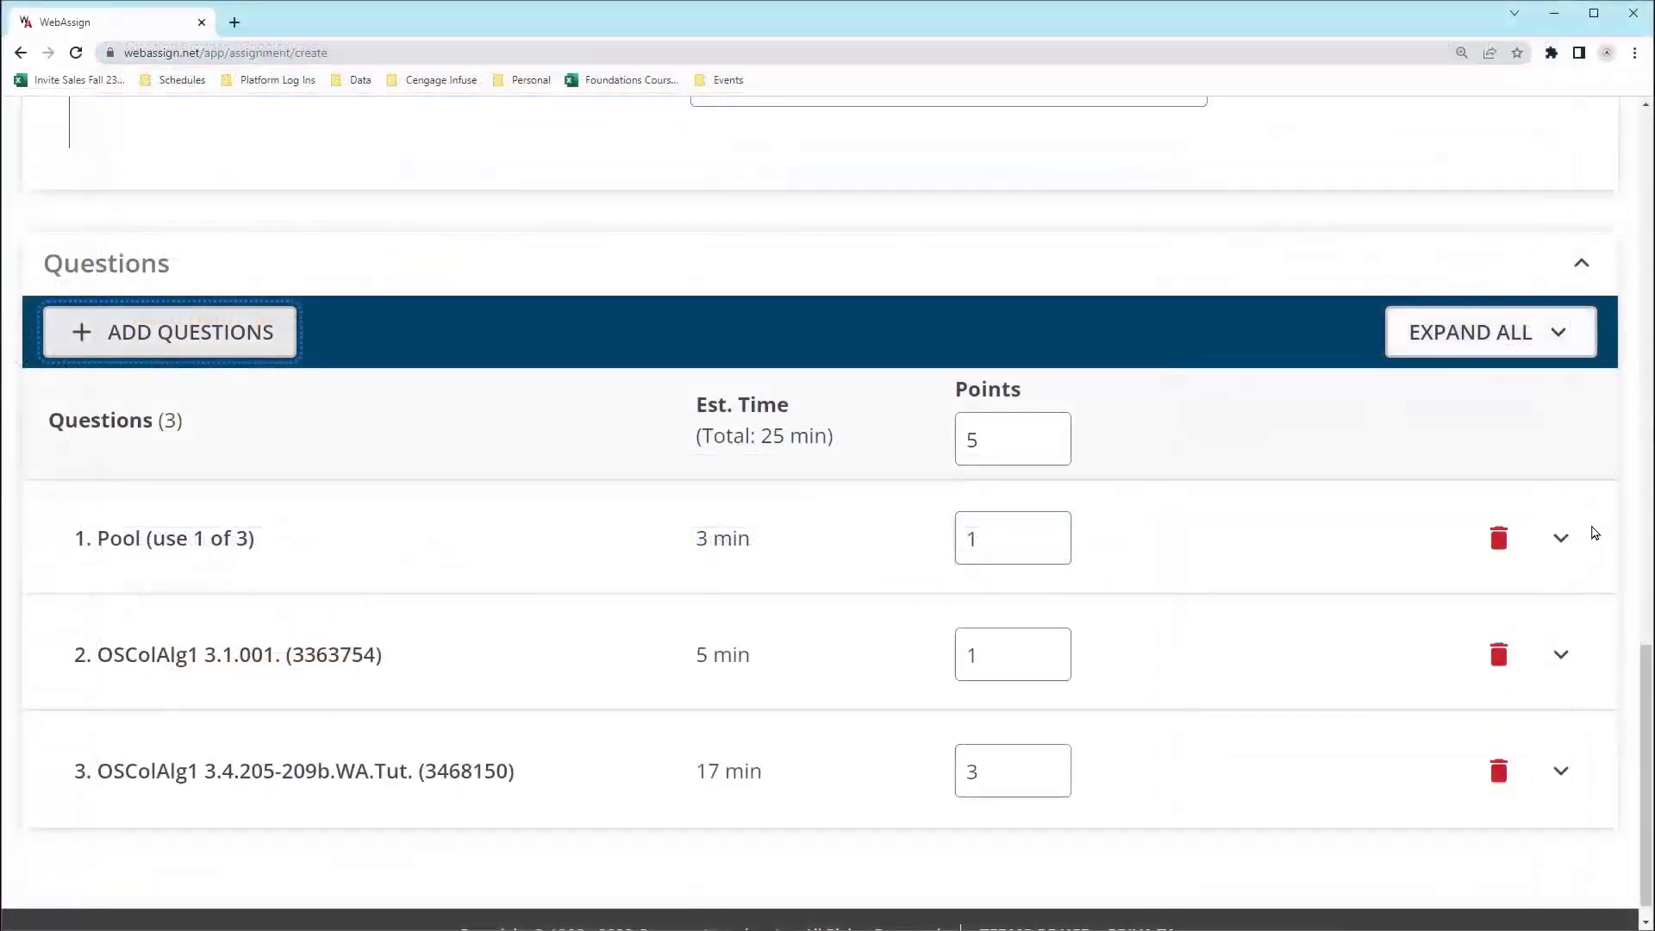
# - Review question 3's submissions, per-part points and points adjustment settings
pyautogui.click(1561, 771)
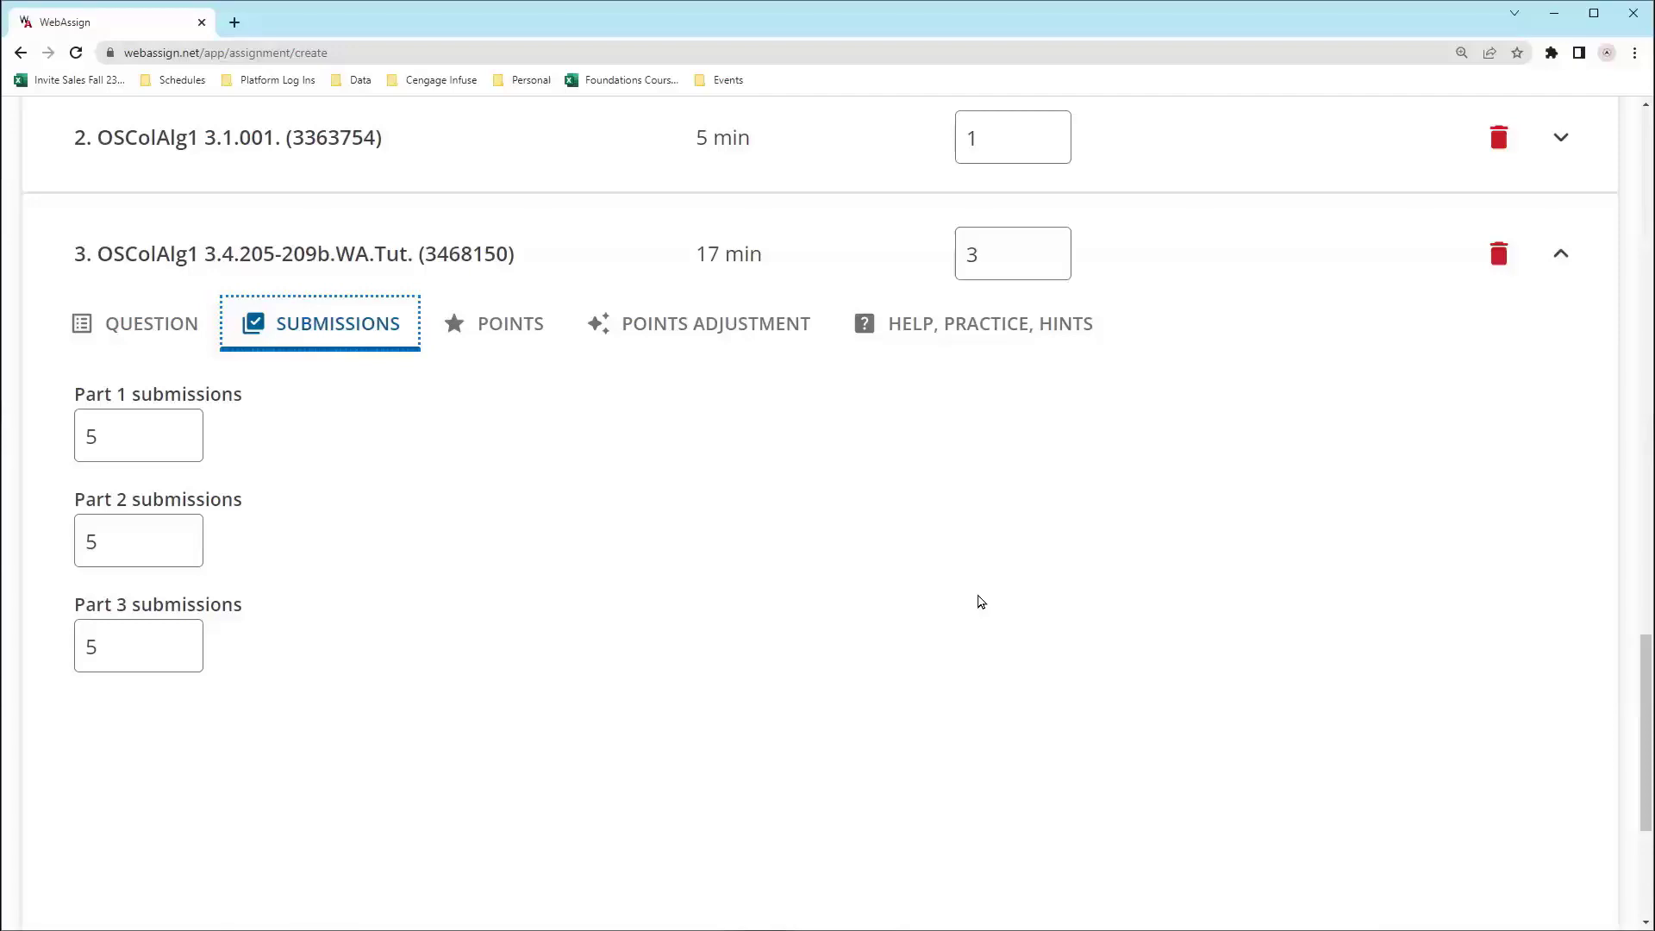
pyautogui.press('Right')
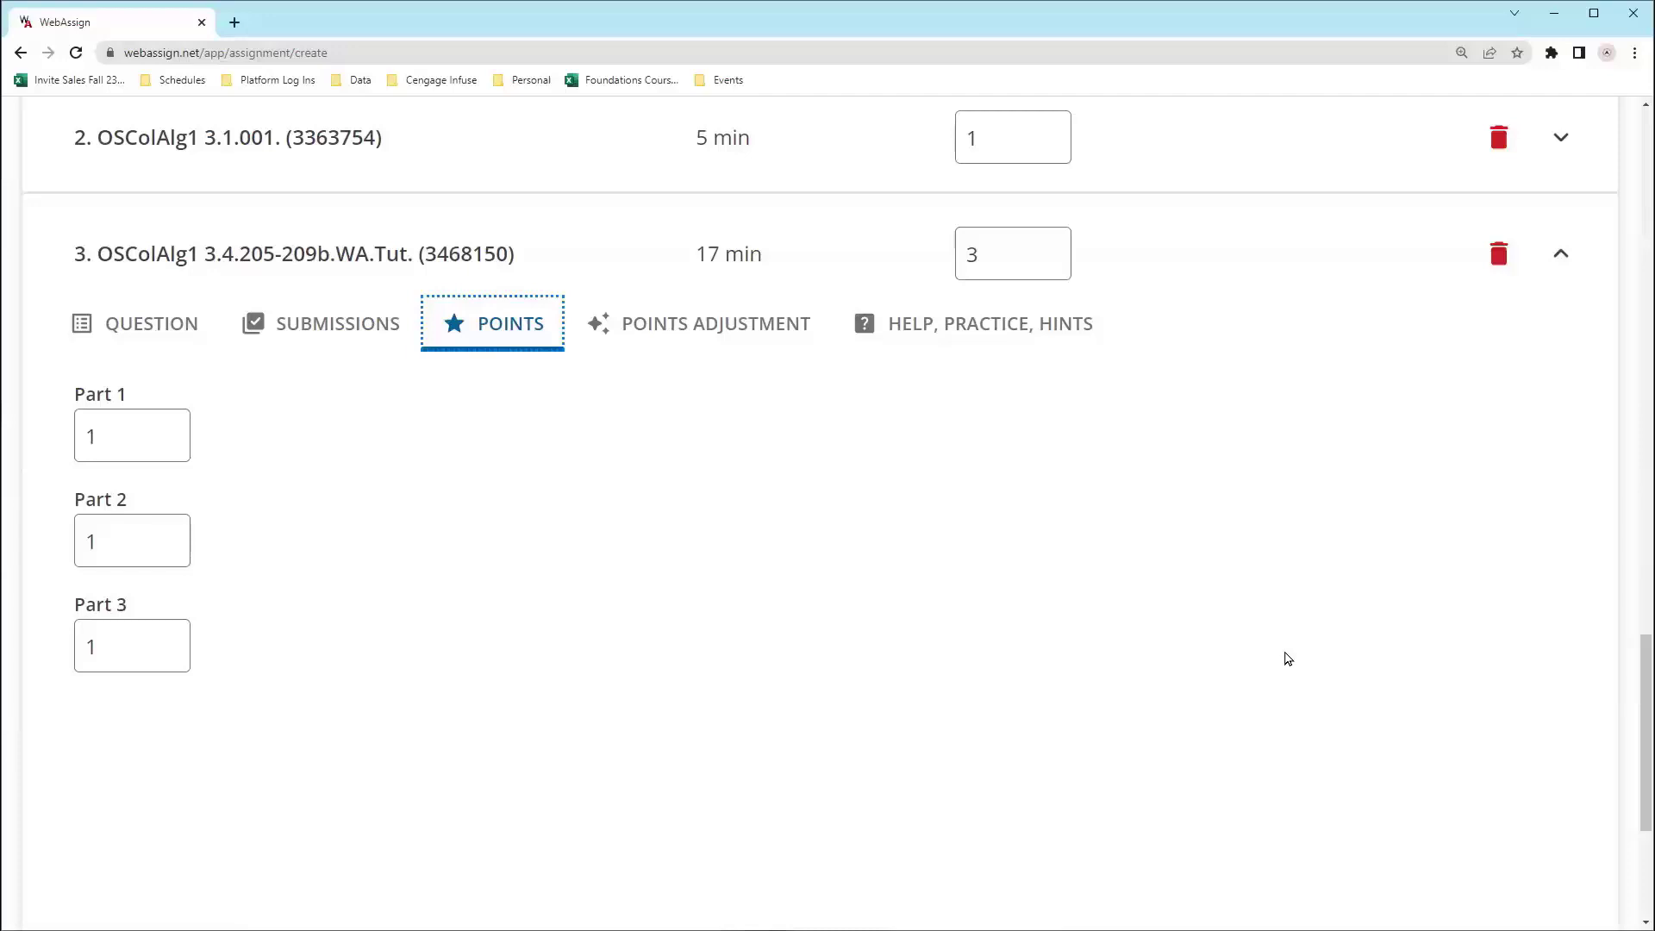
pyautogui.press('Right')
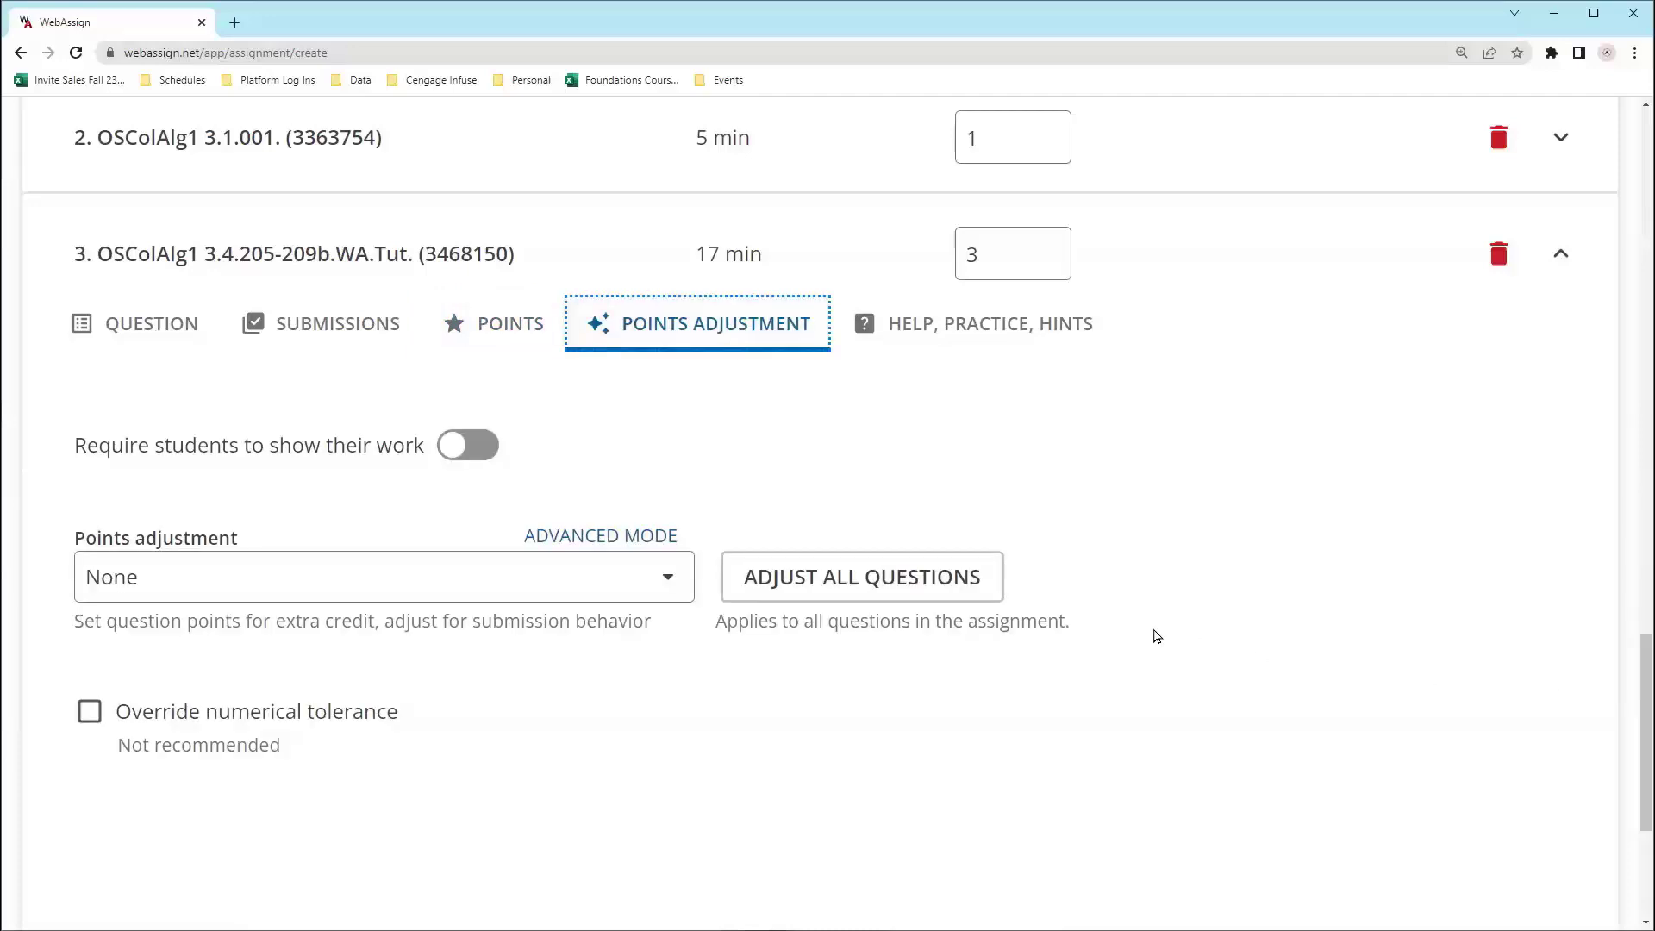
# - Require show-work on question 3 for 2 points and check its points adjustment choices
pyautogui.click(464, 445)
pyautogui.click(561, 447)
pyautogui.press('BackSpace')
pyautogui.write('2')
pyautogui.click(800, 482)
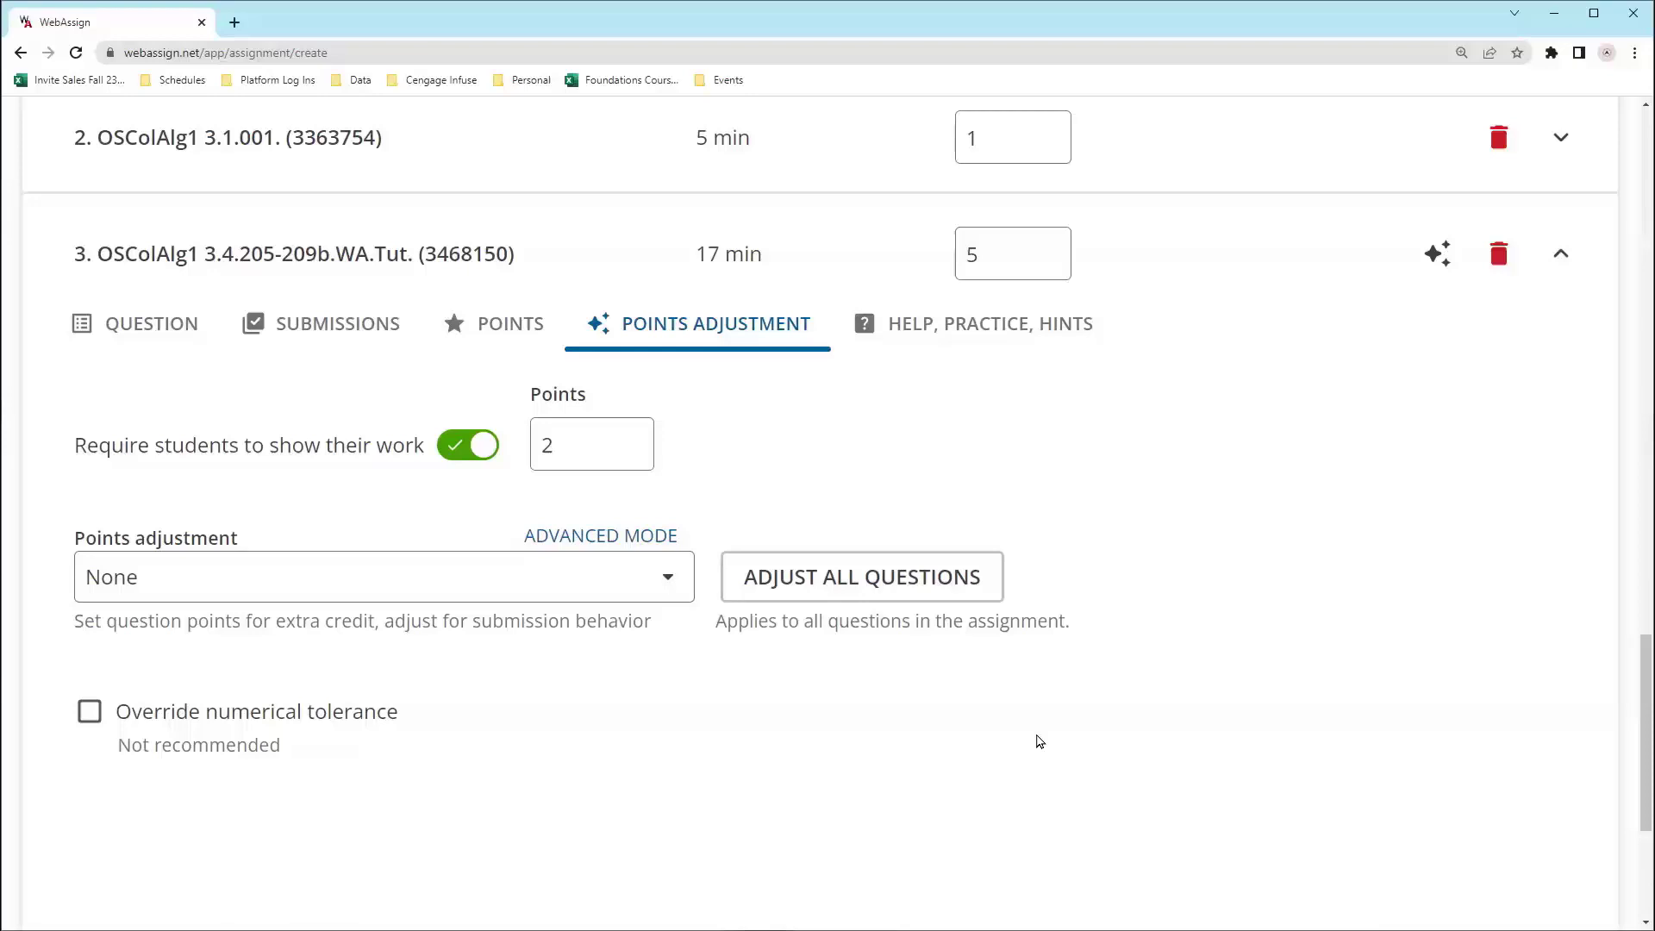
pyautogui.click(650, 579)
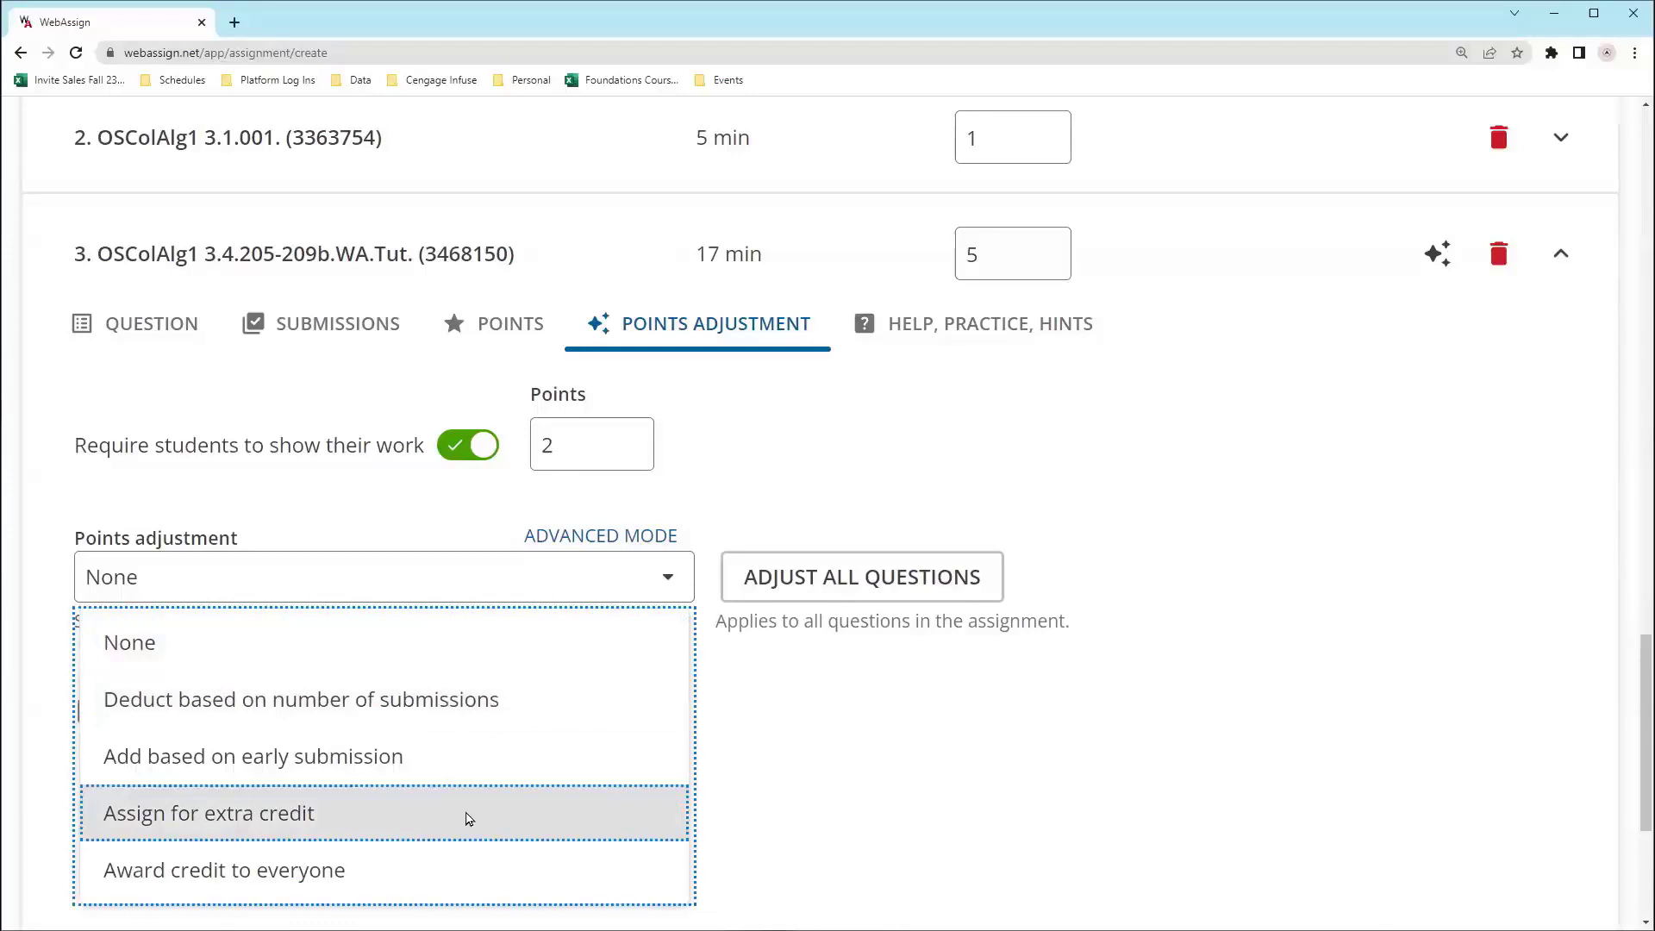
# - Keep question 3's adjustment at None, enable help content, and add the custom hint 'Don't forget PEMDAS'
pyautogui.click(1056, 332)
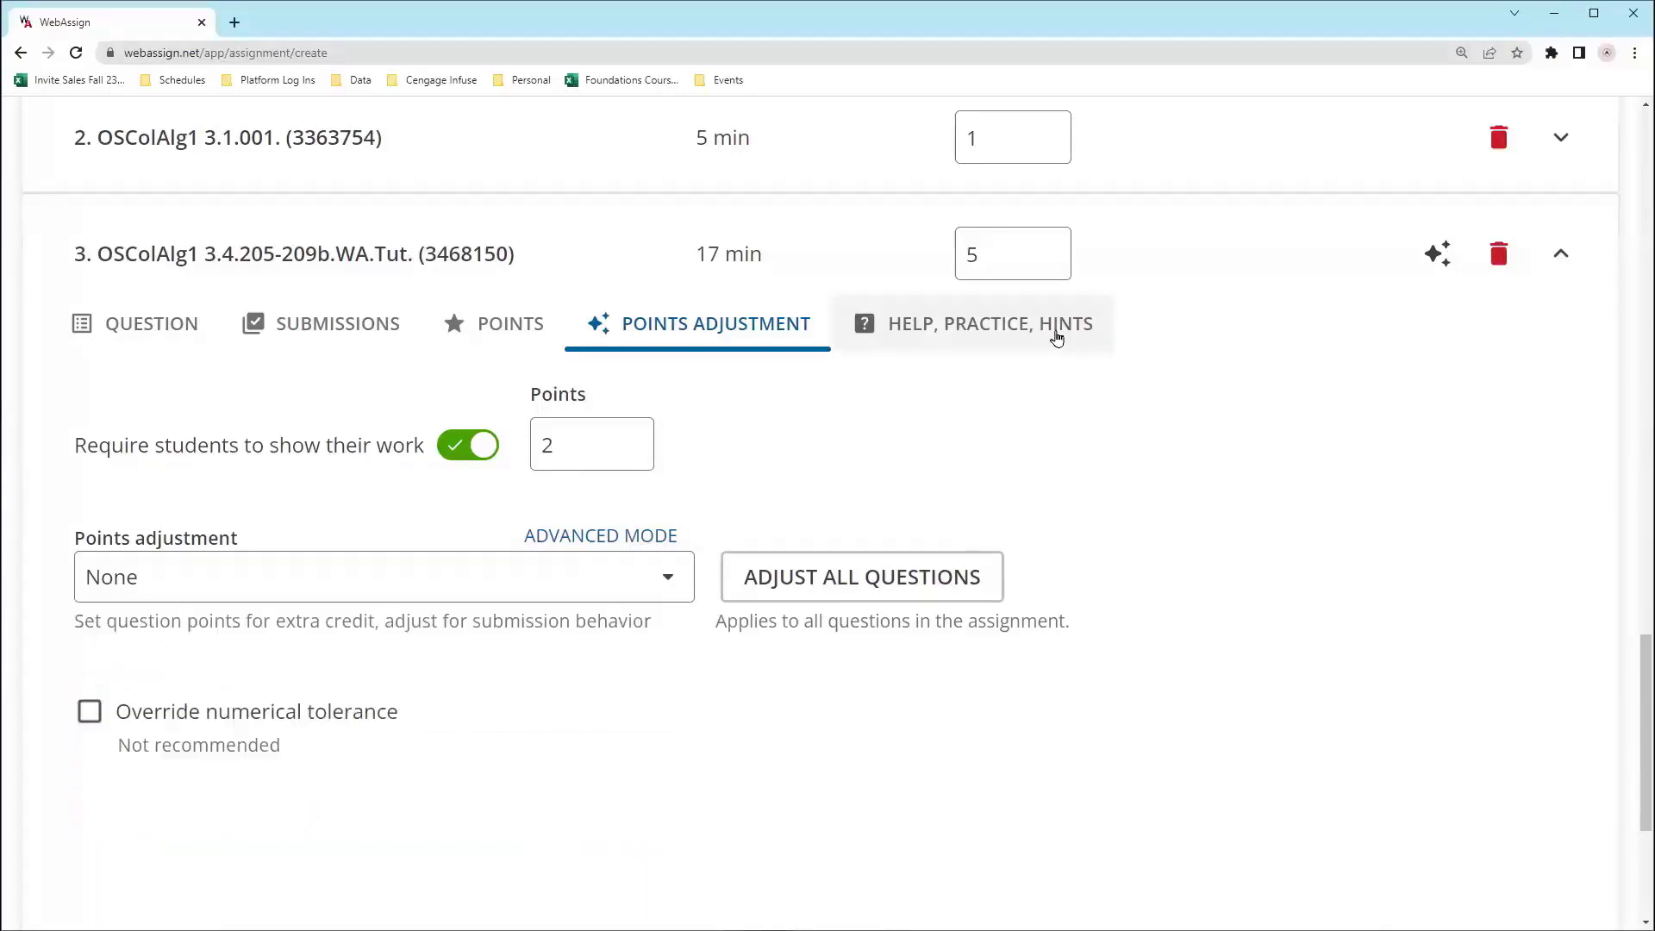
pyautogui.click(1056, 333)
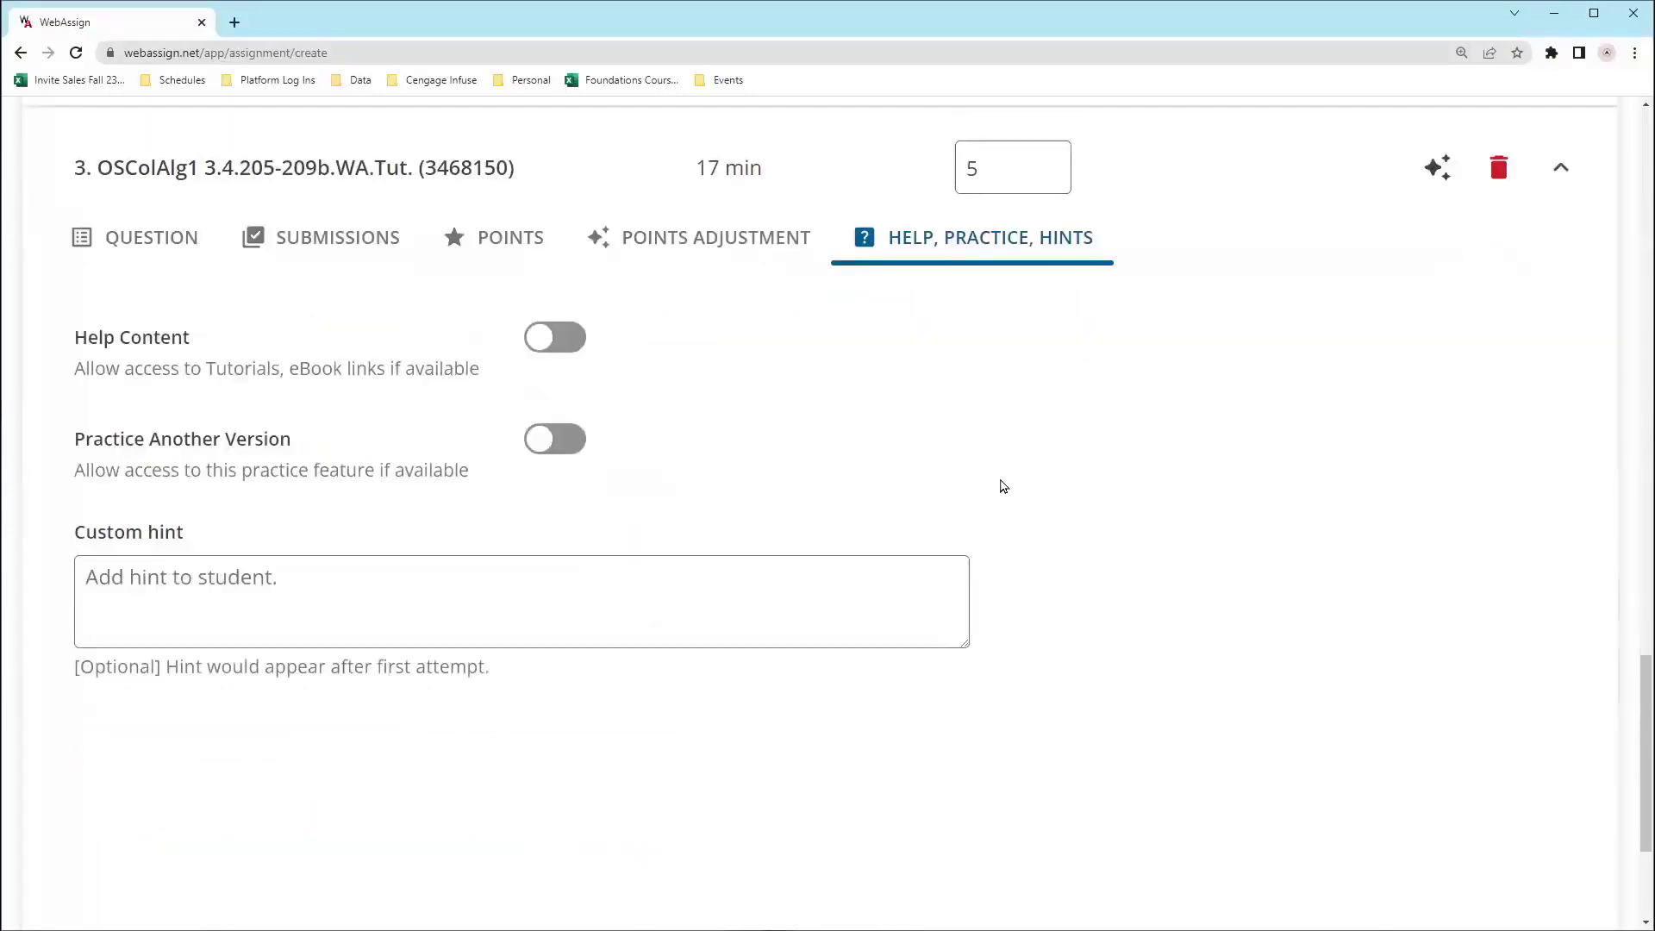
pyautogui.click(543, 347)
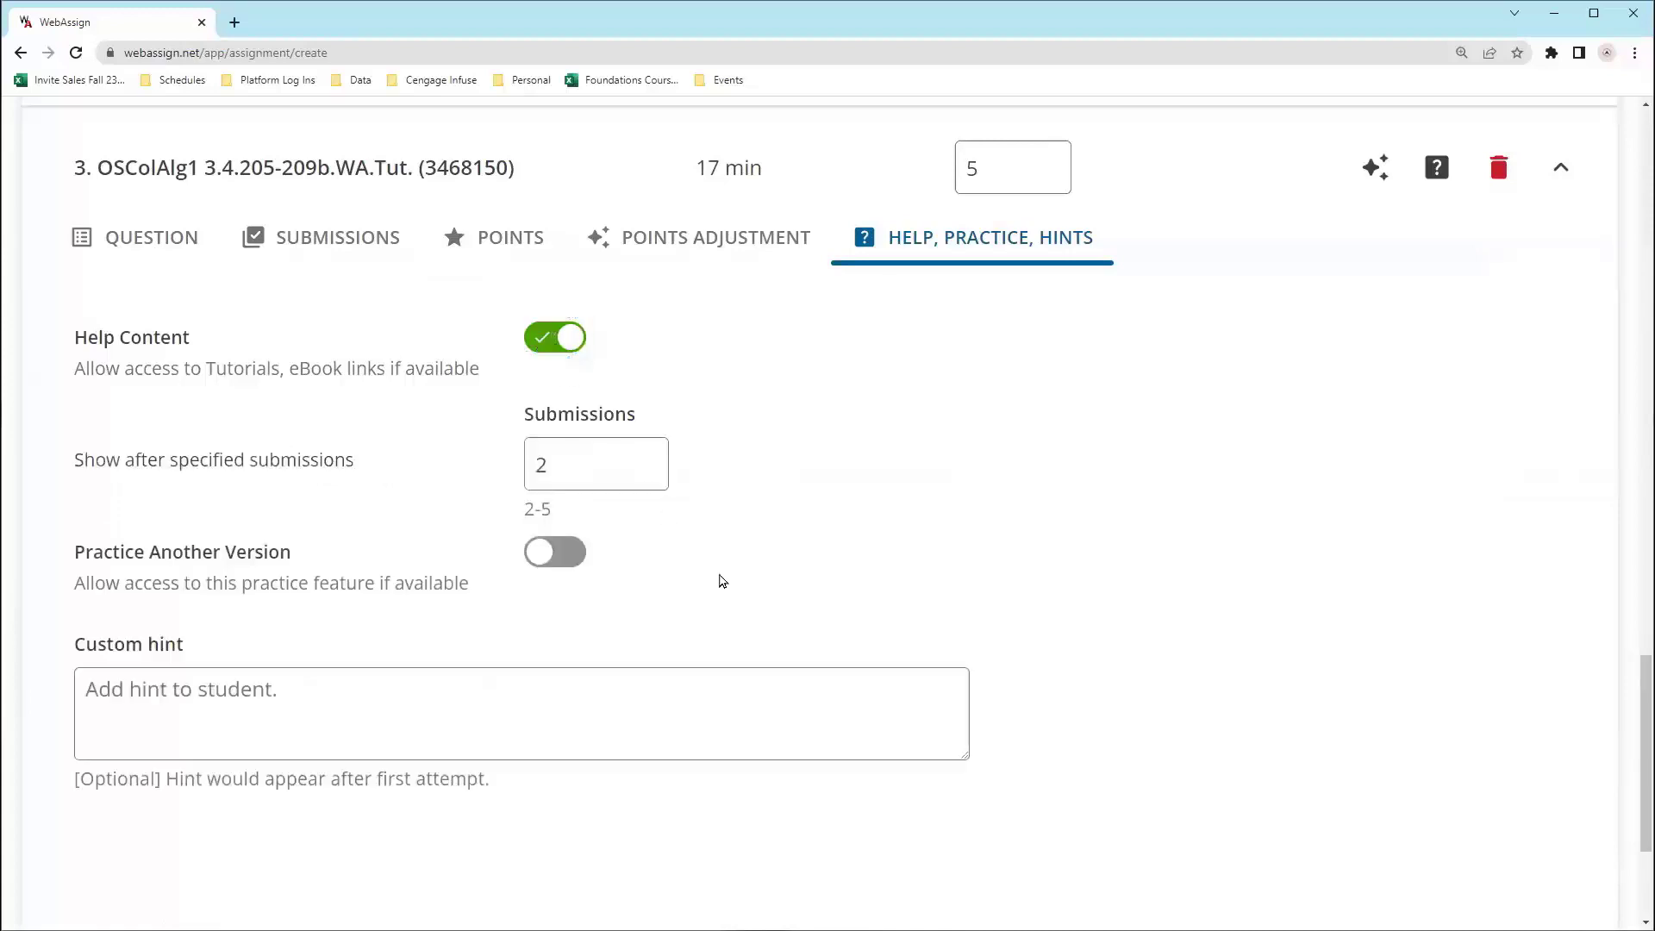
pyautogui.scroll(-1, 722, 581)
pyautogui.click(572, 610)
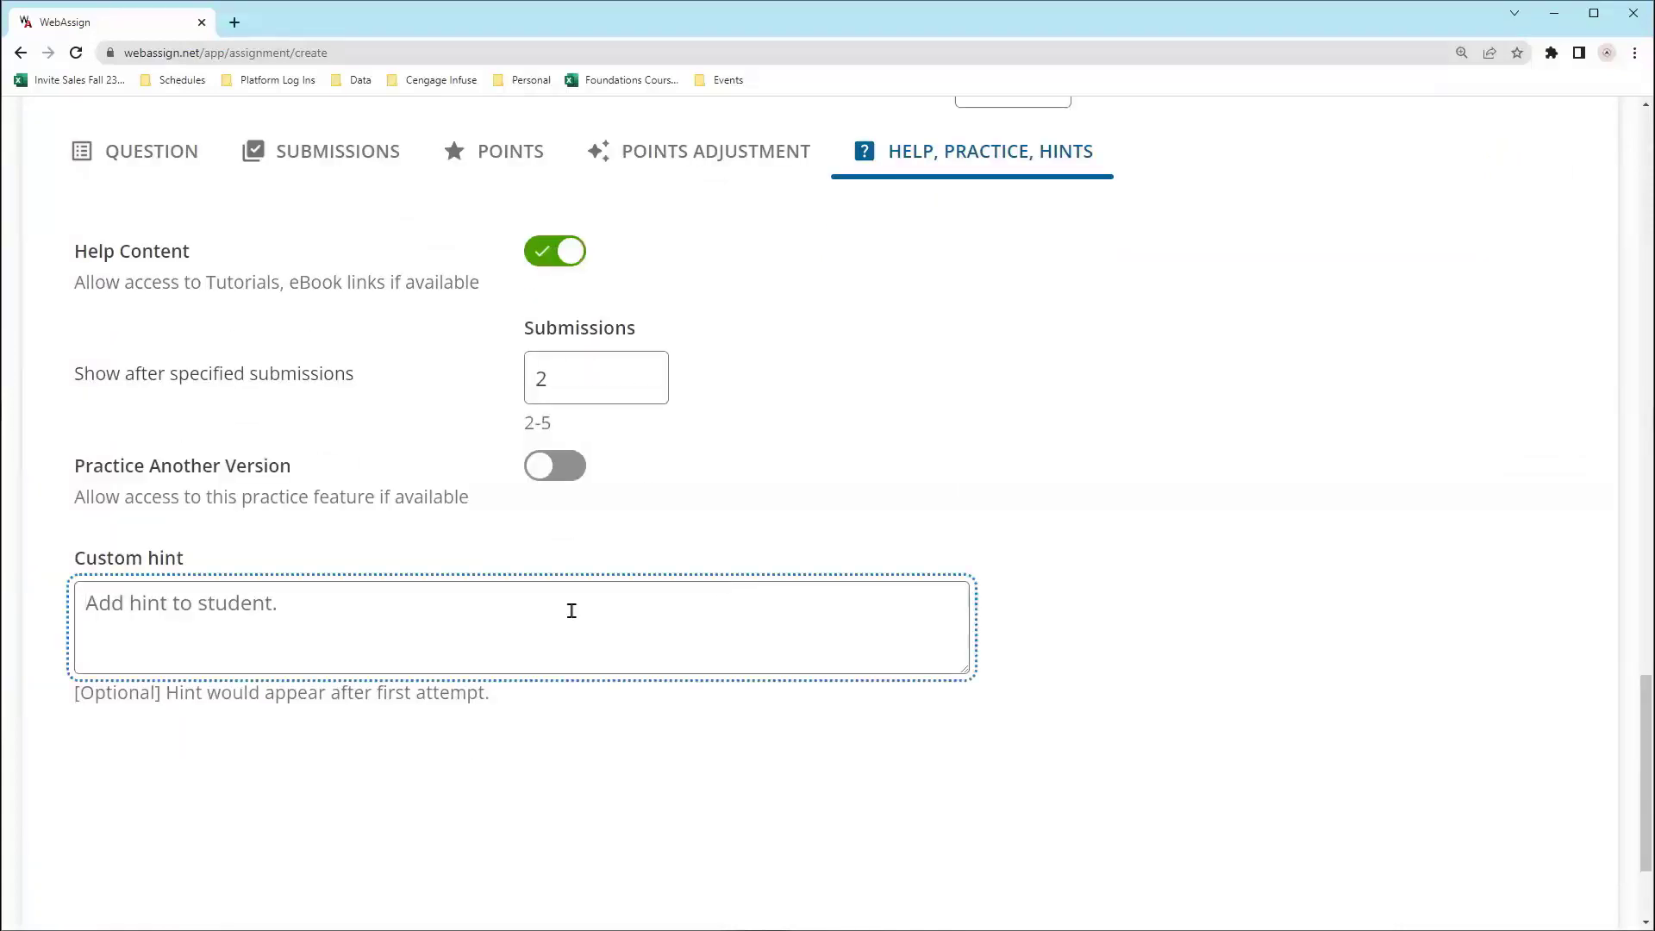
pyautogui.write("Don't forget PEMDAS")
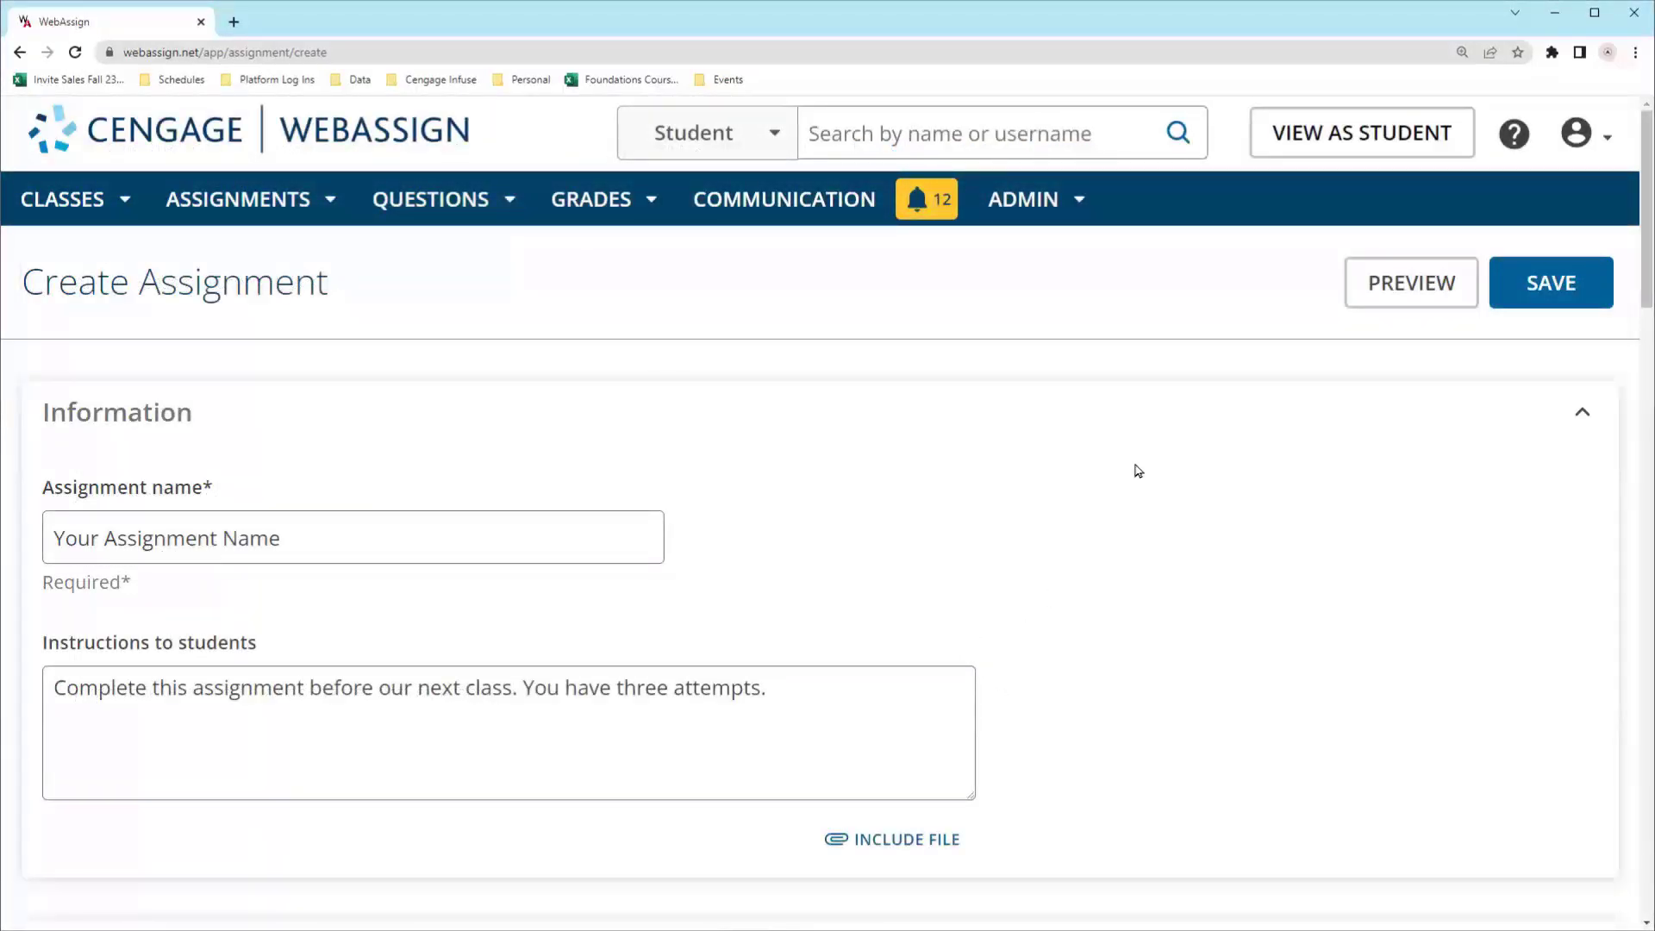
# - Save 'Your Assignment Name', apply Restricted assignment privacy, and save it again
pyautogui.click(1539, 286)
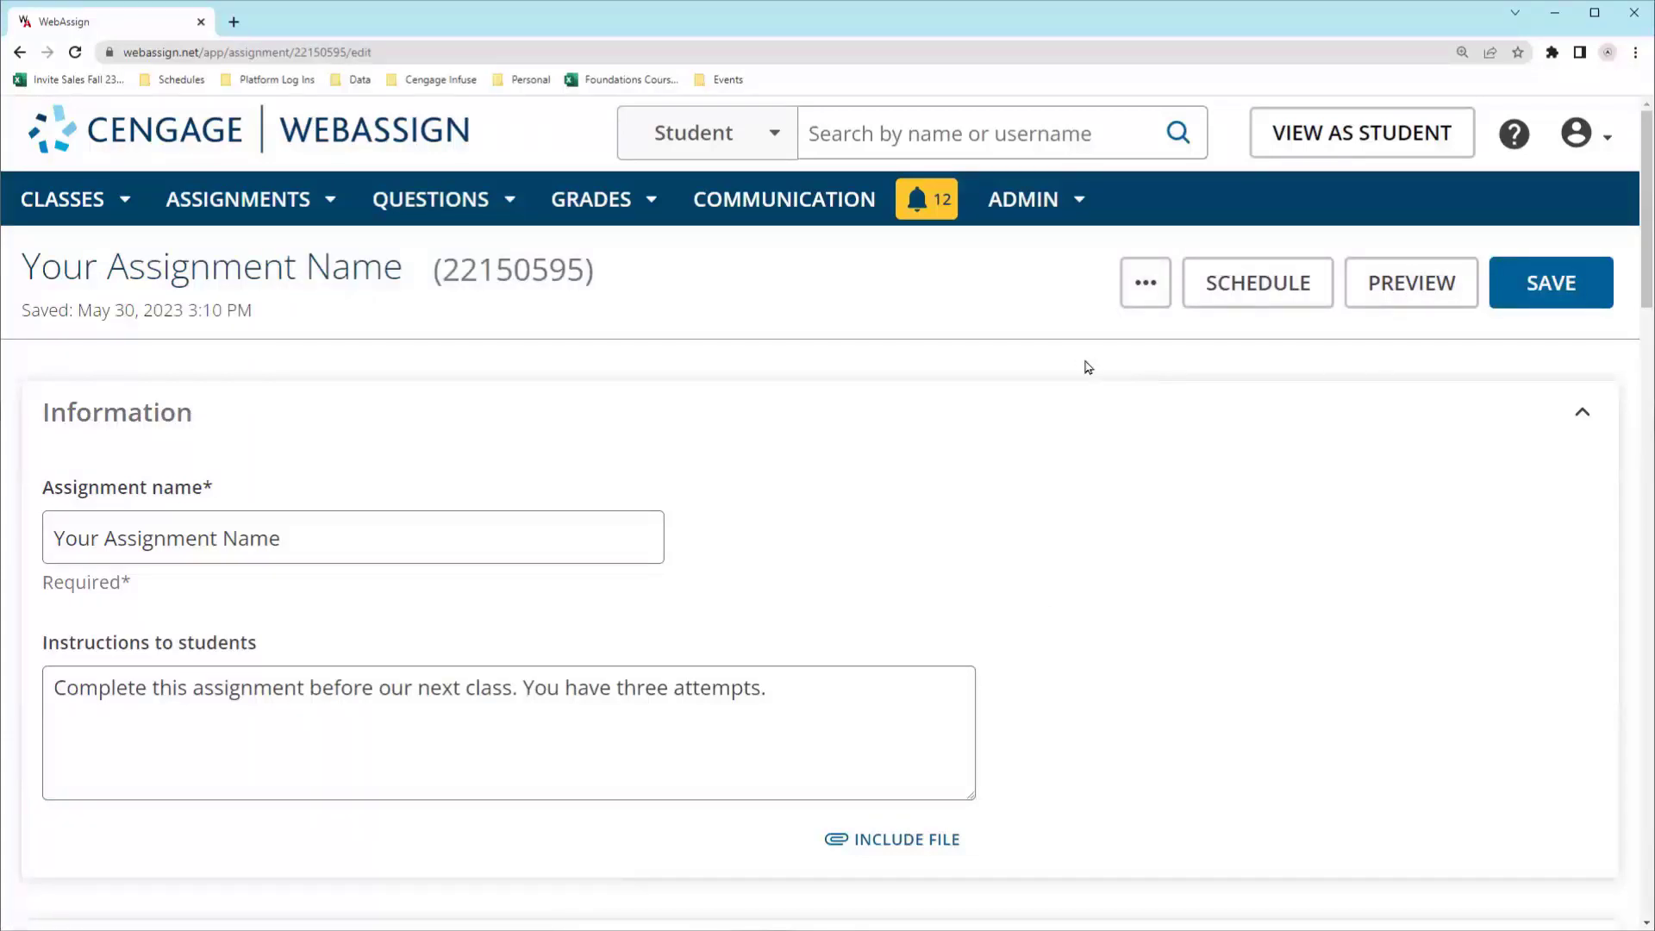
pyautogui.click(1146, 283)
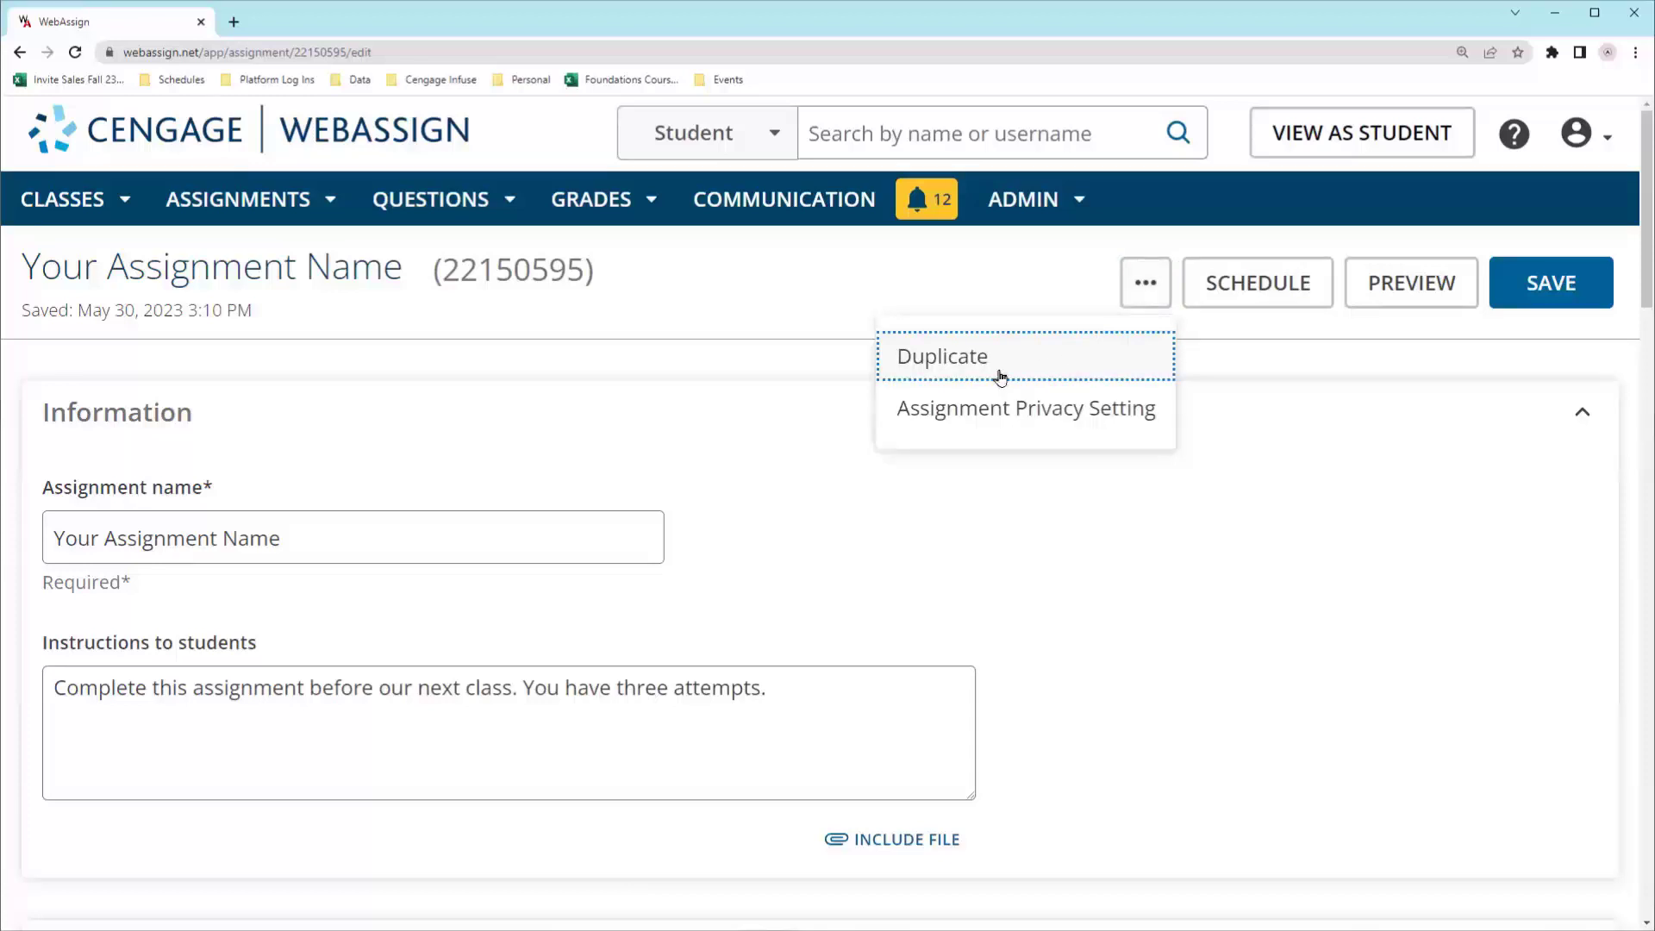
pyautogui.click(1074, 419)
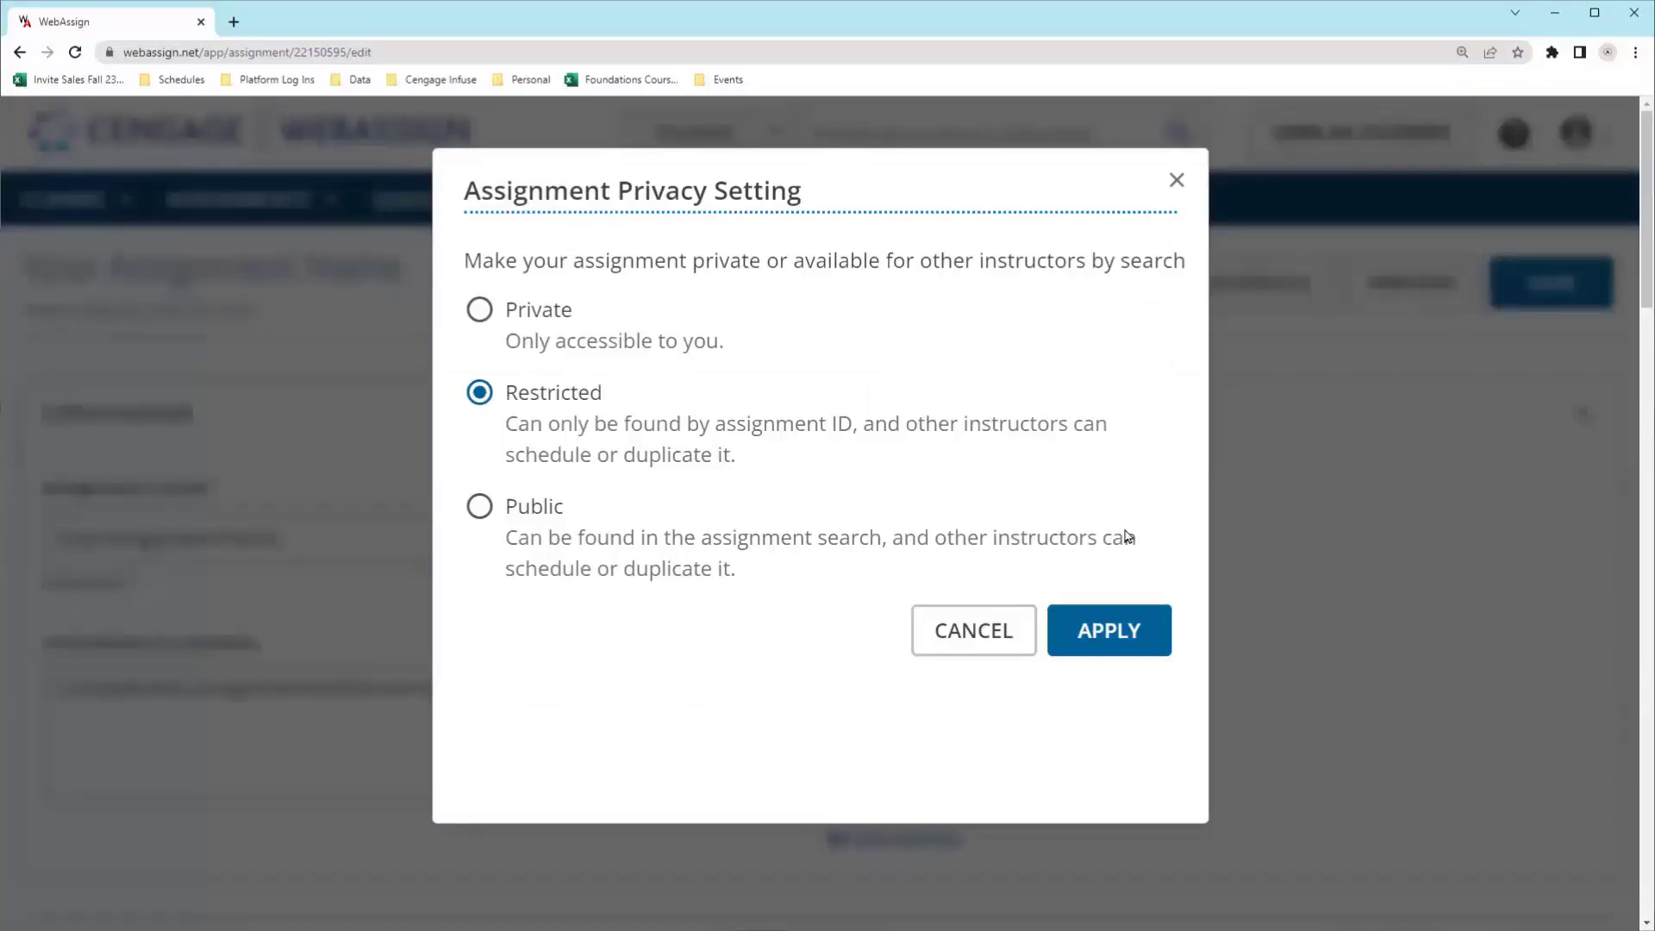
pyautogui.click(1455, 474)
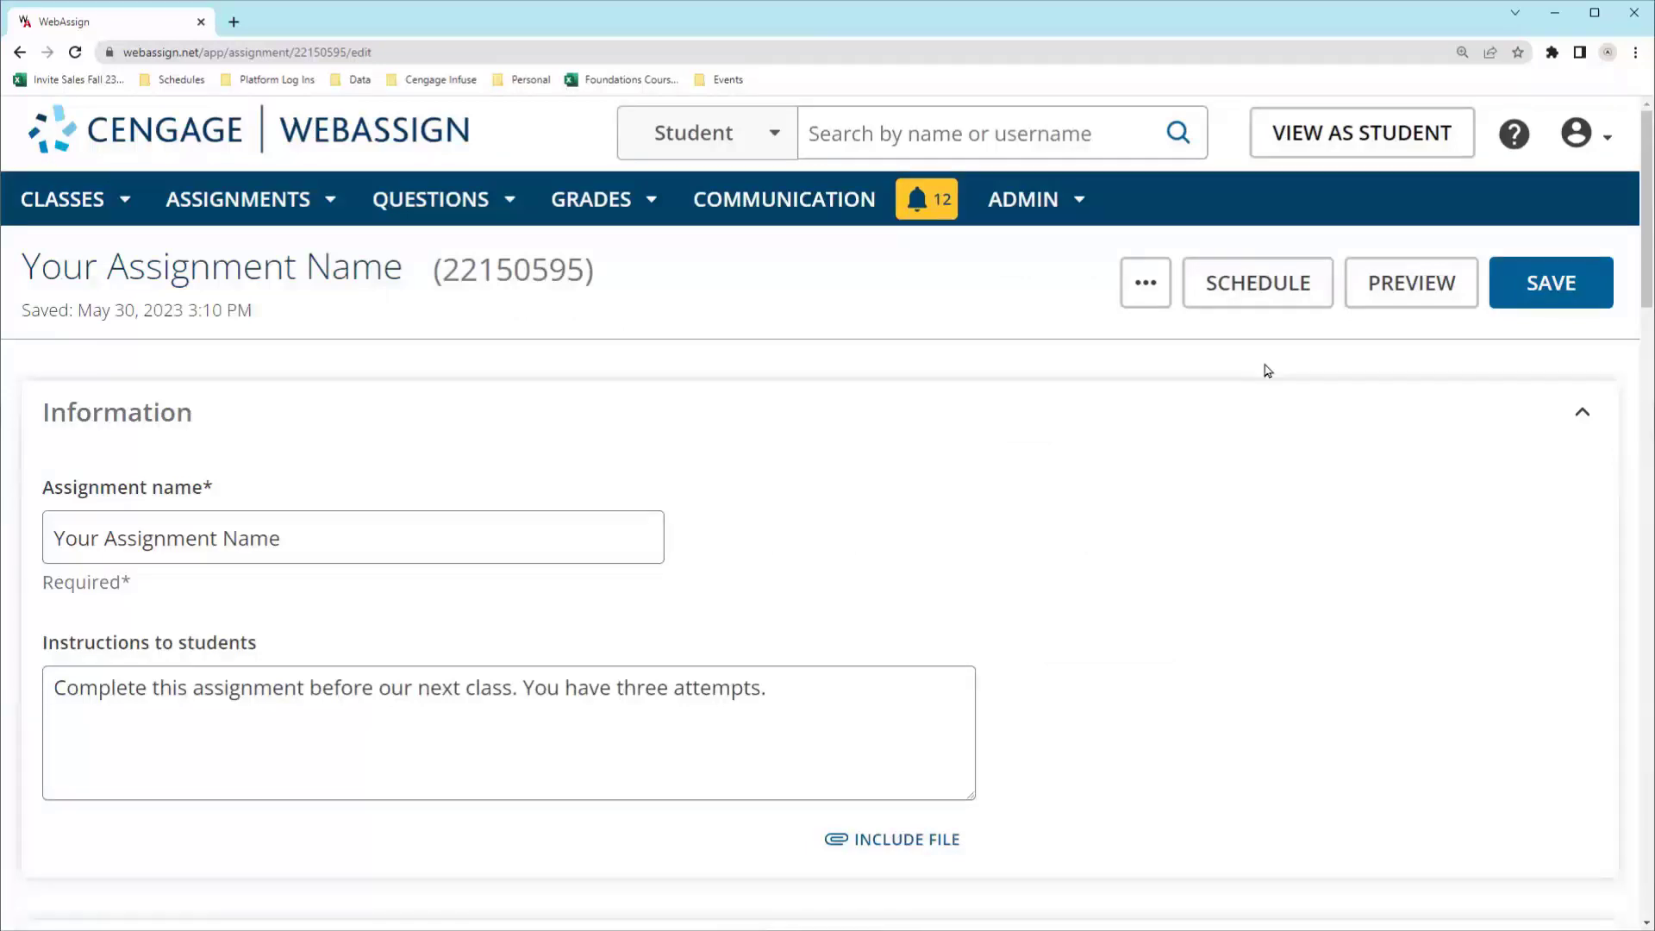
pyautogui.click(1544, 282)
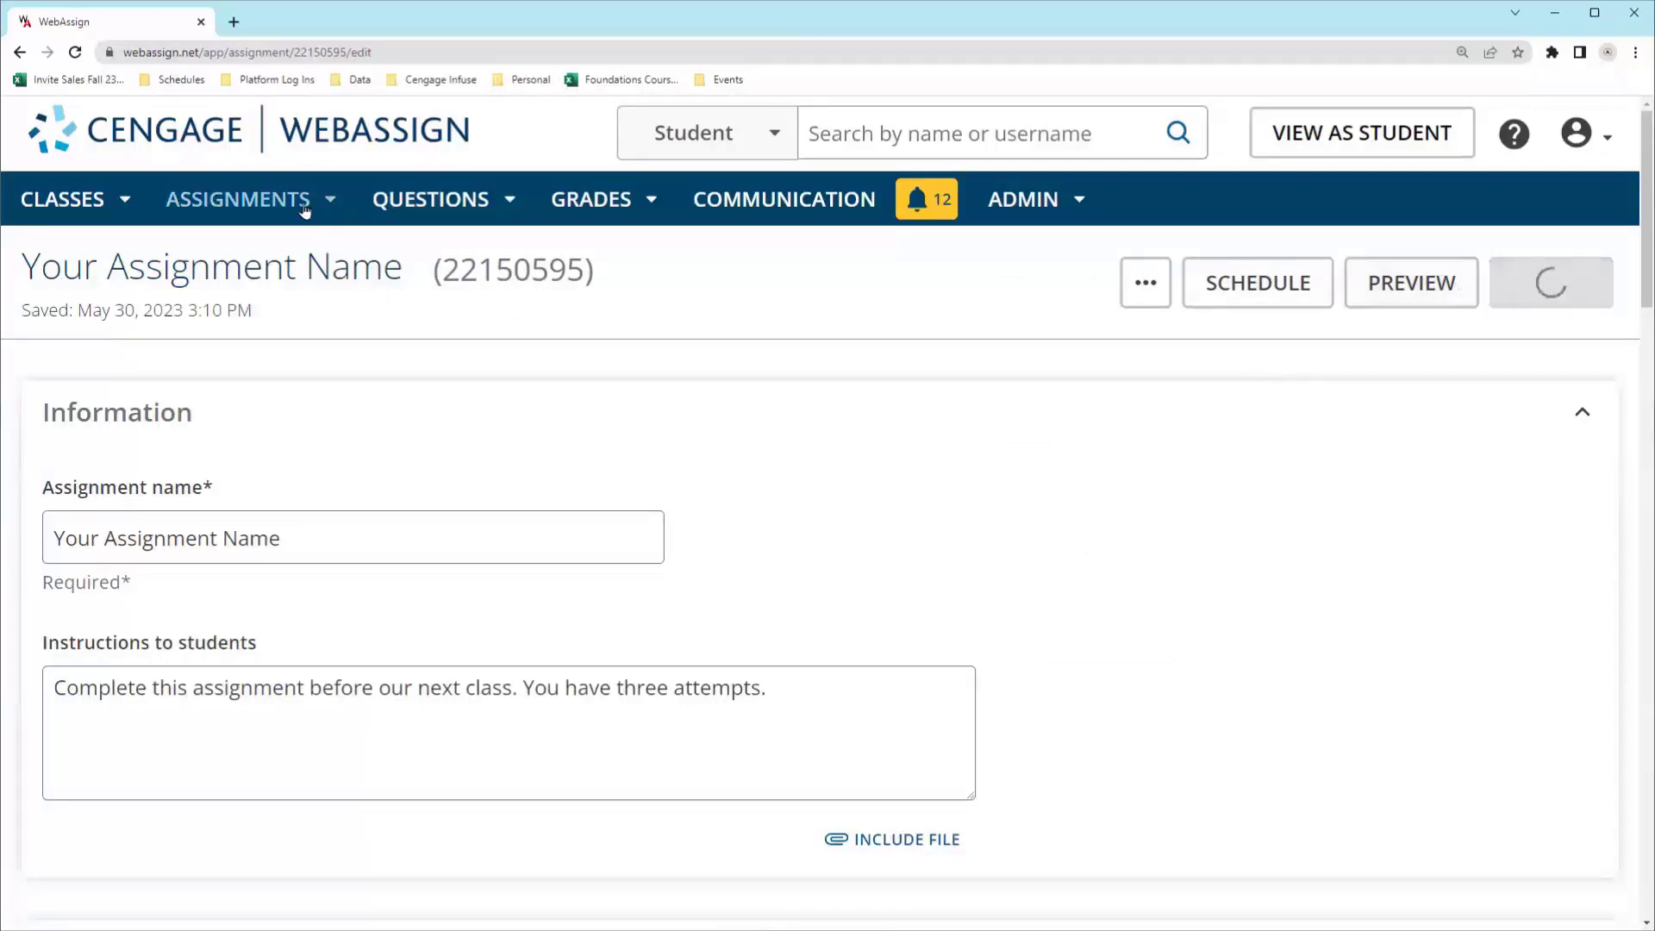